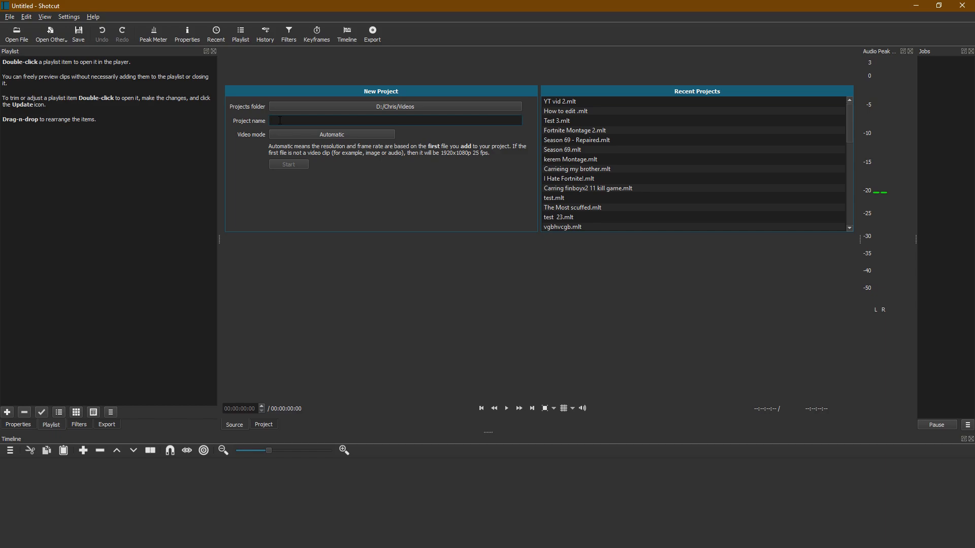
- Create a new project named YT vid 1 with the automatic video mode
{"action": "type", "text": "YT vid 1"}
{"action": "left_click", "coordinate": [291, 165]}
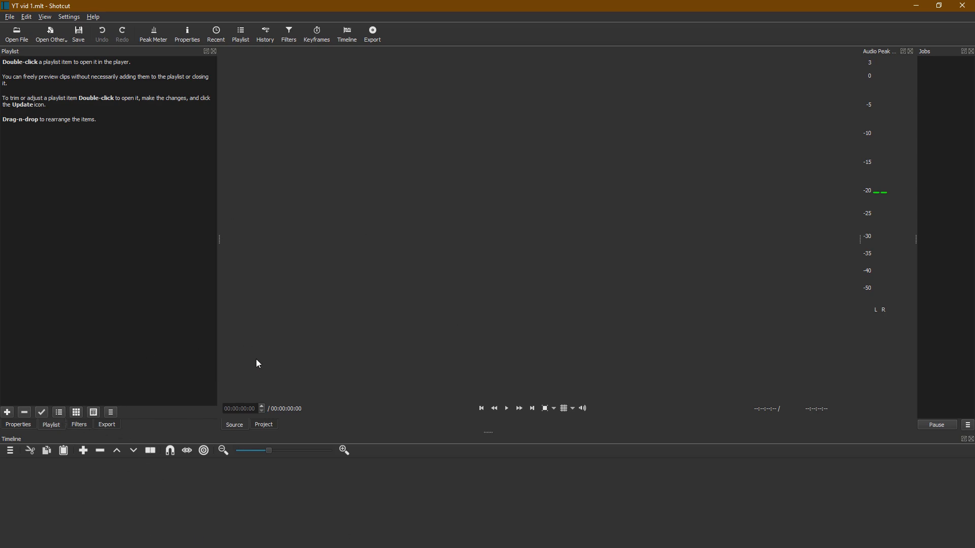
{"action": "left_click", "coordinate": [21, 427]}
{"action": "left_click", "coordinate": [78, 425]}
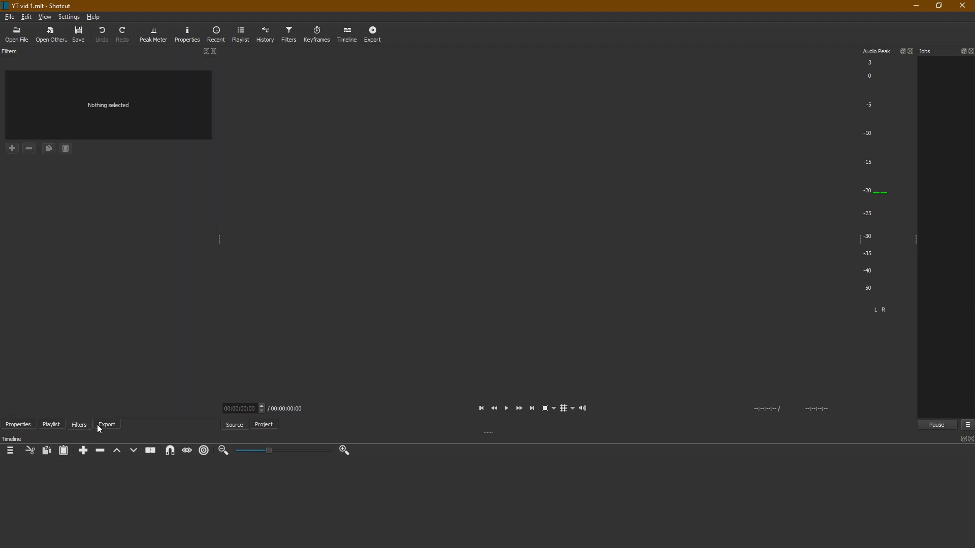
{"action": "left_click", "coordinate": [51, 427]}
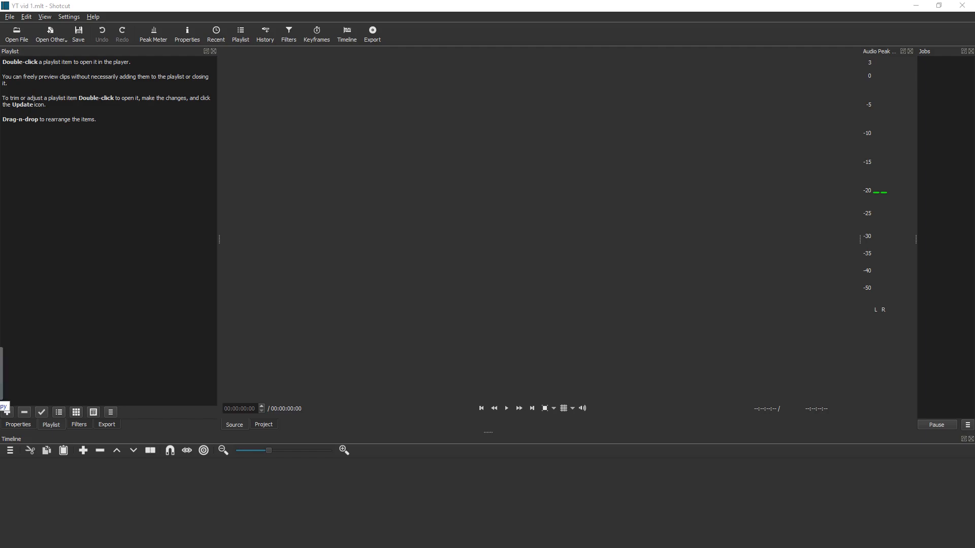
- Add the video files Warface_20190410183501.mp4 and video (4).mkv to the playlist, stopping the preview playback
{"action": "left_click_drag", "start_coordinate": [144, 99], "coordinate": [93, 95]}
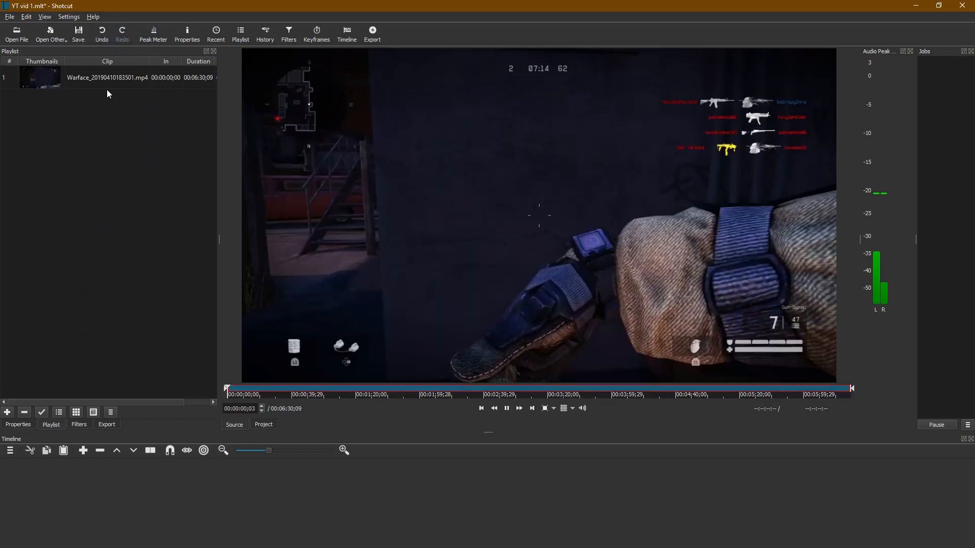
{"action": "left_click", "coordinate": [506, 409]}
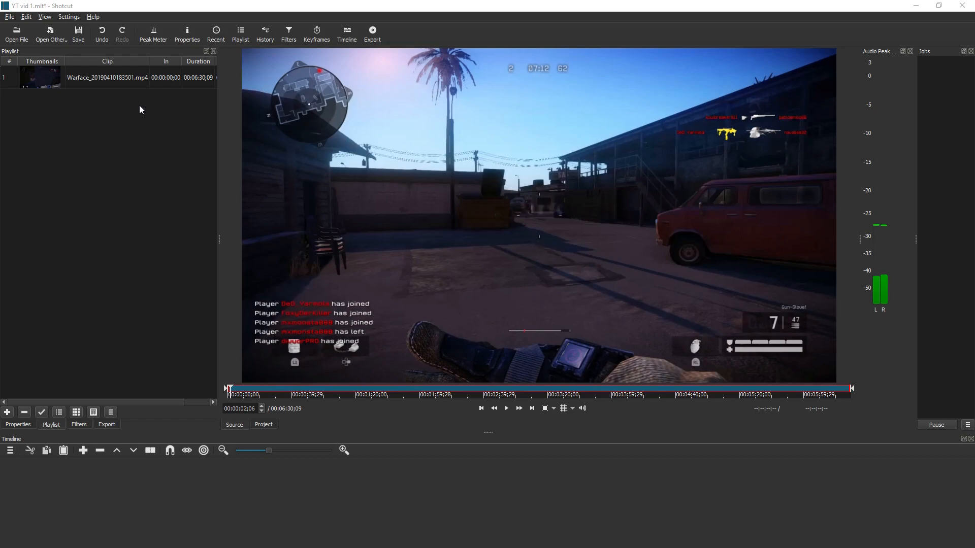
{"action": "left_click_drag", "start_coordinate": [139, 106], "coordinate": [138, 105]}
{"action": "left_click", "coordinate": [65, 151]}
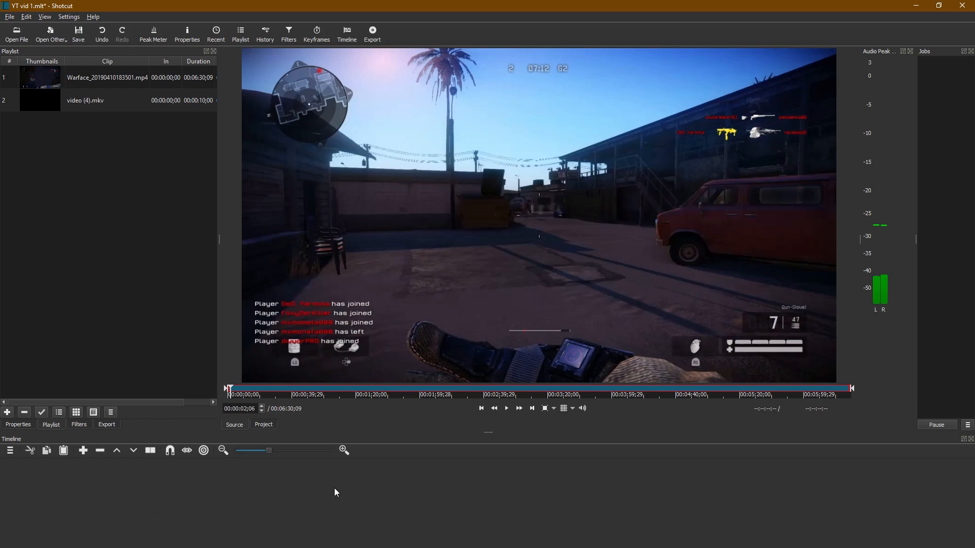
- Place video (4).mkv at the start of a new video track and Warface_20190410183501.mp4 after it with a gap between them
{"action": "left_click_drag", "start_coordinate": [72, 98], "coordinate": [118, 491]}
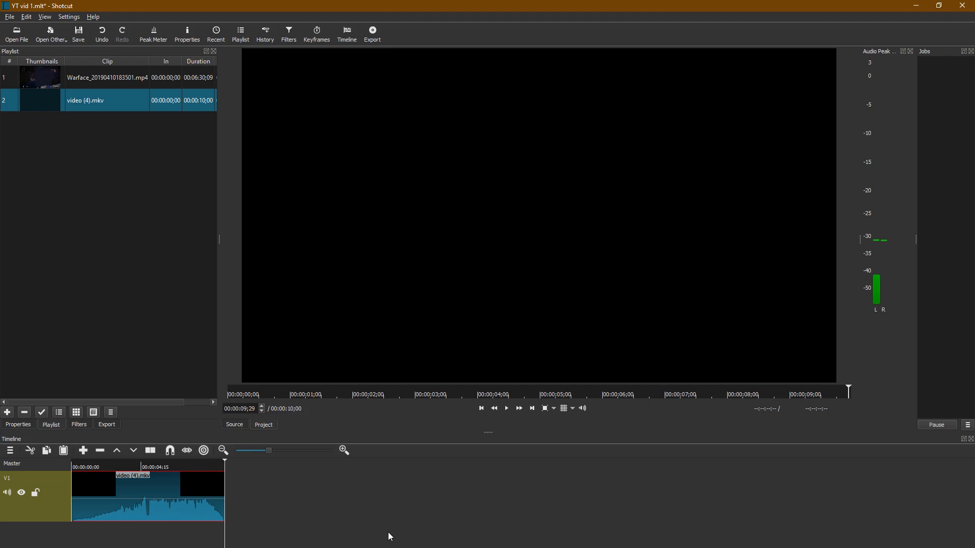
{"action": "left_click", "coordinate": [54, 80]}
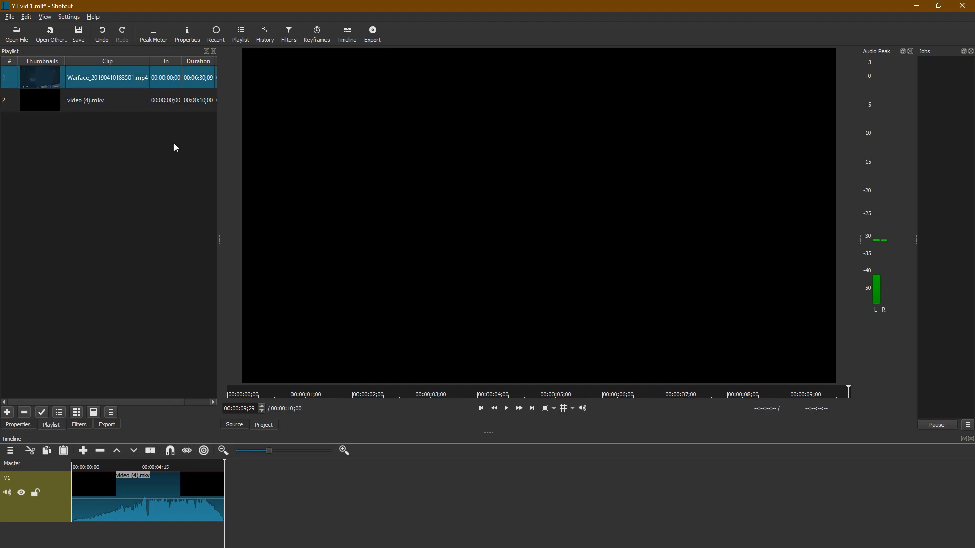
{"action": "left_click_drag", "start_coordinate": [75, 82], "coordinate": [396, 478]}
{"action": "left_click_drag", "start_coordinate": [950, 470], "coordinate": [47, 466]}
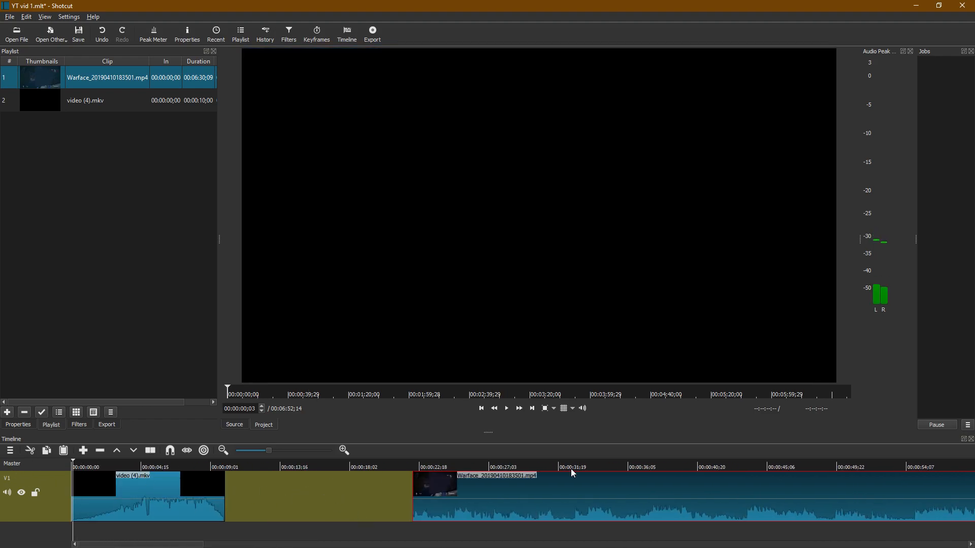
- Remove the empty gap between the two clips on track V1
{"action": "left_click", "coordinate": [292, 493]}
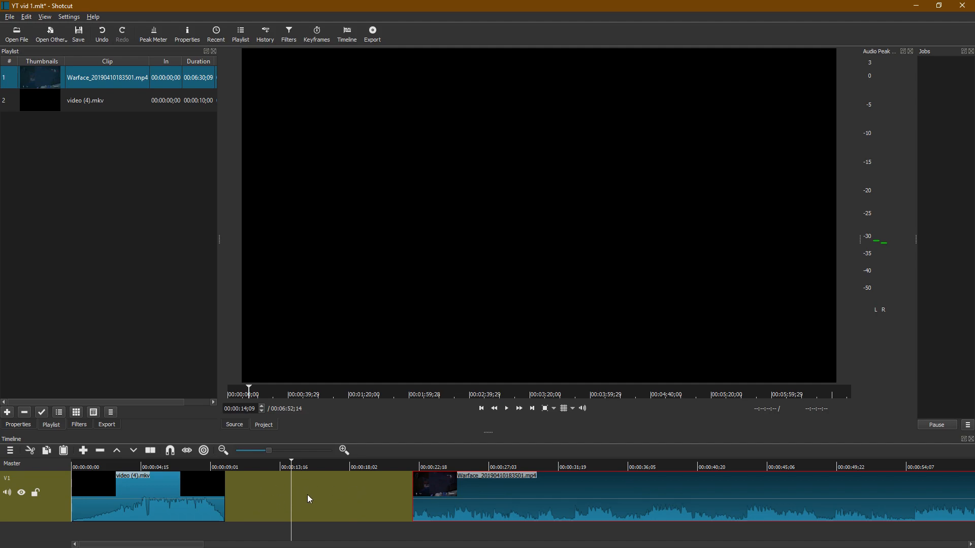
{"action": "key", "text": "space"}
{"action": "right_click", "coordinate": [318, 493]}
{"action": "left_click", "coordinate": [343, 497]}
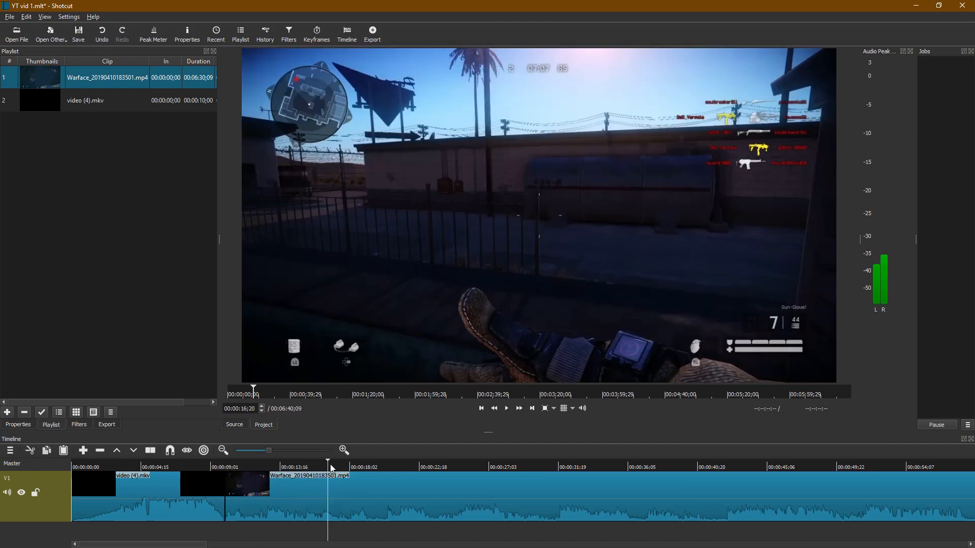
- Play back the join between video (4).mkv and the Warface clip, then scrub slightly past it
{"action": "left_click_drag", "start_coordinate": [332, 466], "coordinate": [195, 480]}
{"action": "key", "text": "space"}
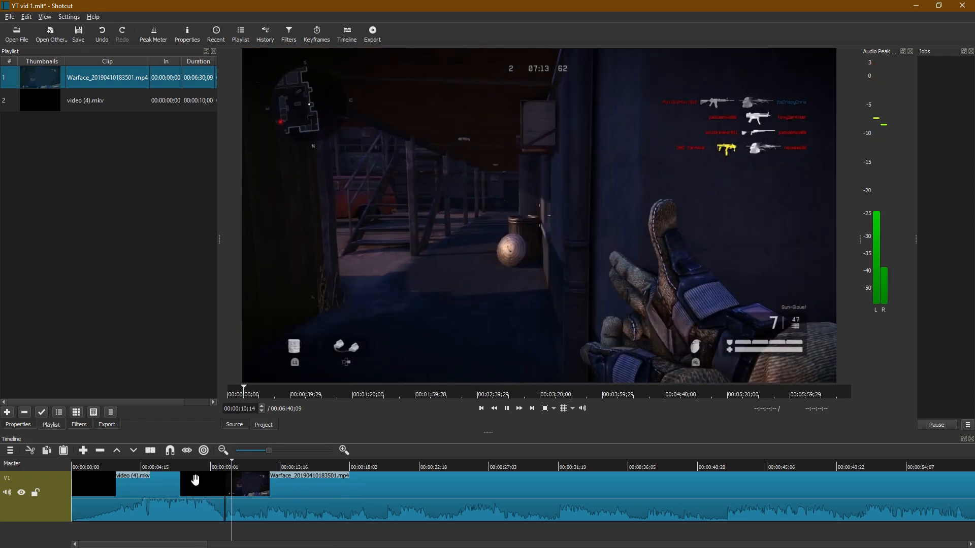
{"action": "key", "text": "space"}
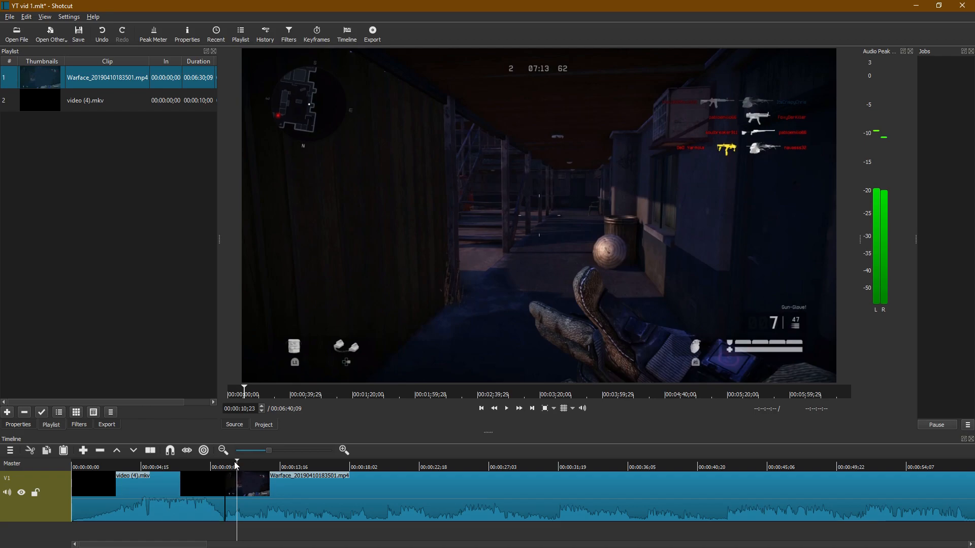
{"action": "left_click_drag", "start_coordinate": [239, 467], "coordinate": [247, 466]}
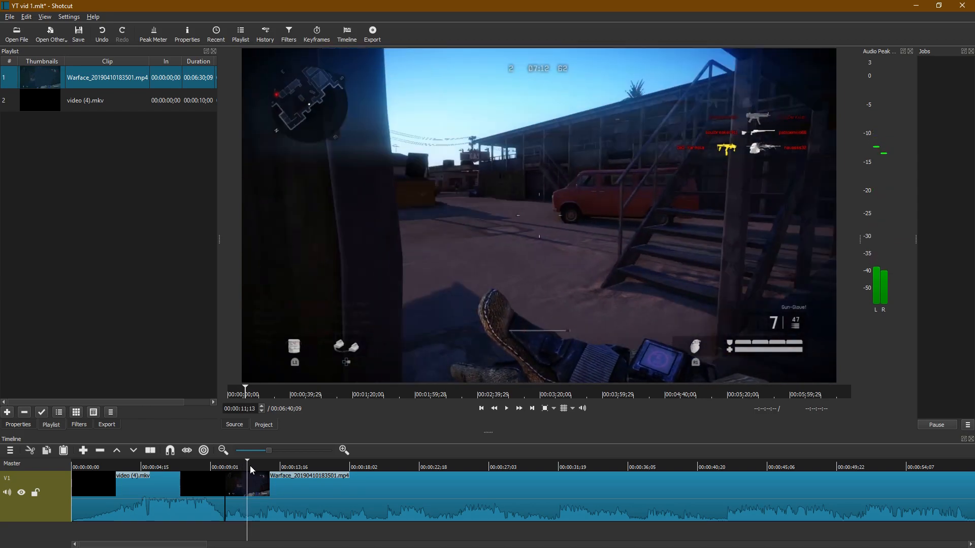
- Trim the end of the Warface clip so the whole timeline lasts about 5 min 48 s
{"action": "left_click_drag", "start_coordinate": [189, 545], "coordinate": [970, 539]}
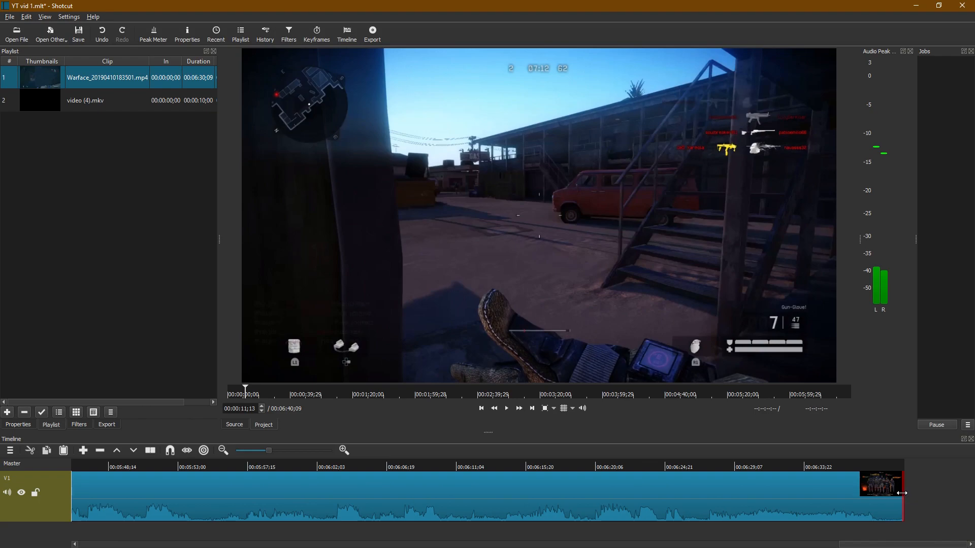
{"action": "left_click_drag", "start_coordinate": [901, 493], "coordinate": [963, 484]}
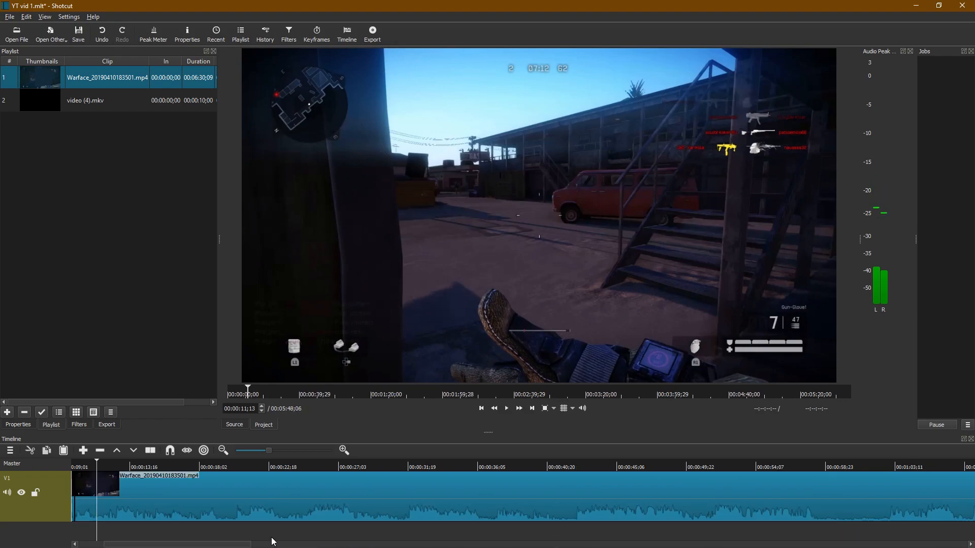
- Split the Warface clip at about 00:00:13;06 and again at 00:00:23;00
{"action": "left_click_drag", "start_coordinate": [225, 544], "coordinate": [120, 547]}
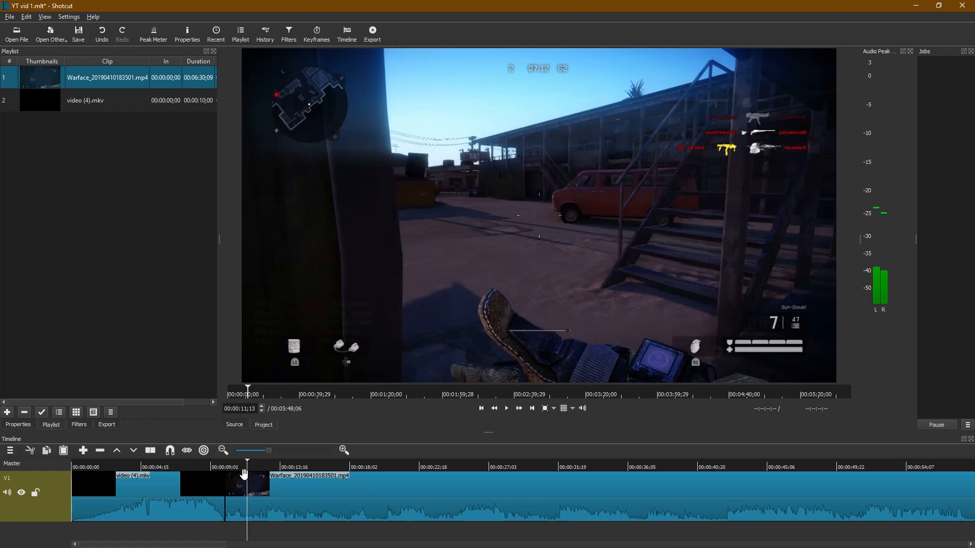
{"action": "left_click_drag", "start_coordinate": [250, 465], "coordinate": [274, 468]}
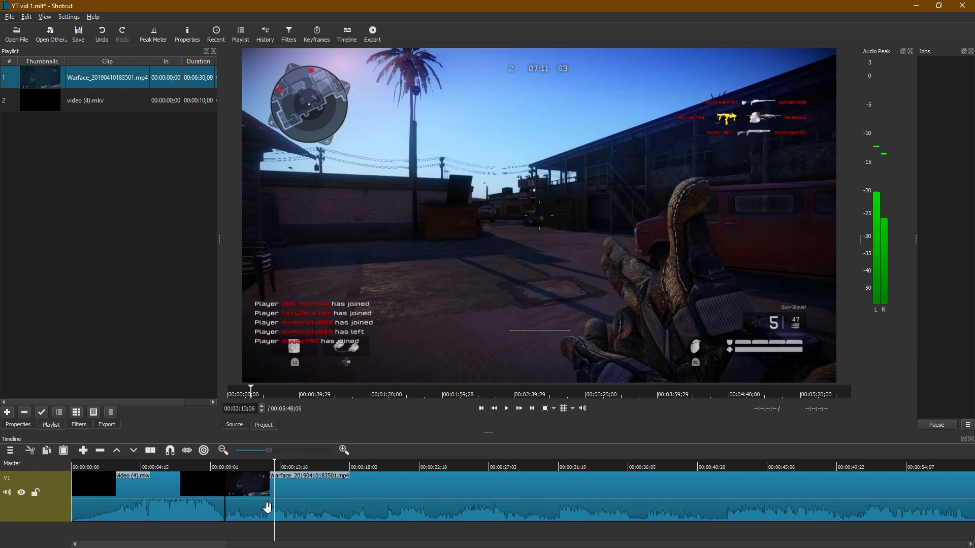
{"action": "key", "text": "s"}
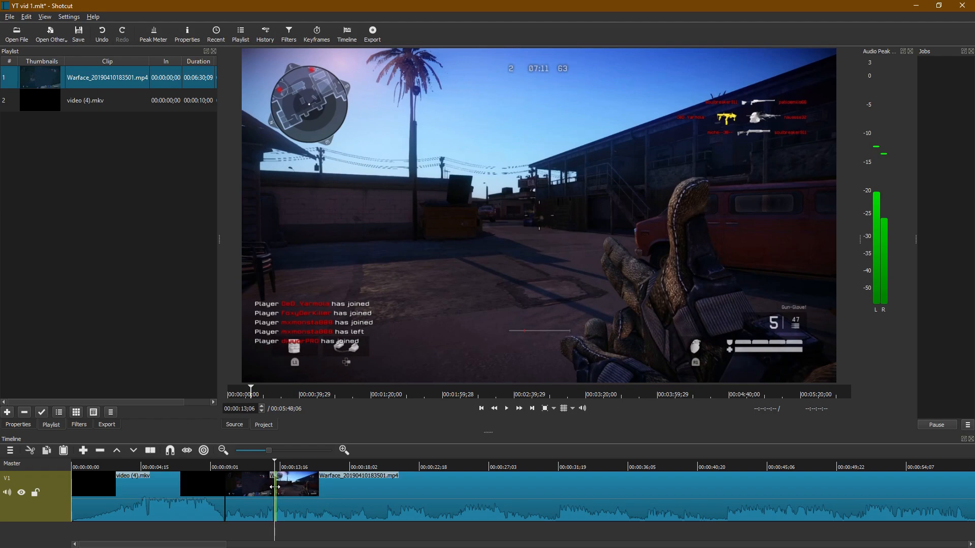
{"action": "left_click_drag", "start_coordinate": [275, 466], "coordinate": [424, 467]}
{"action": "key", "text": "s"}
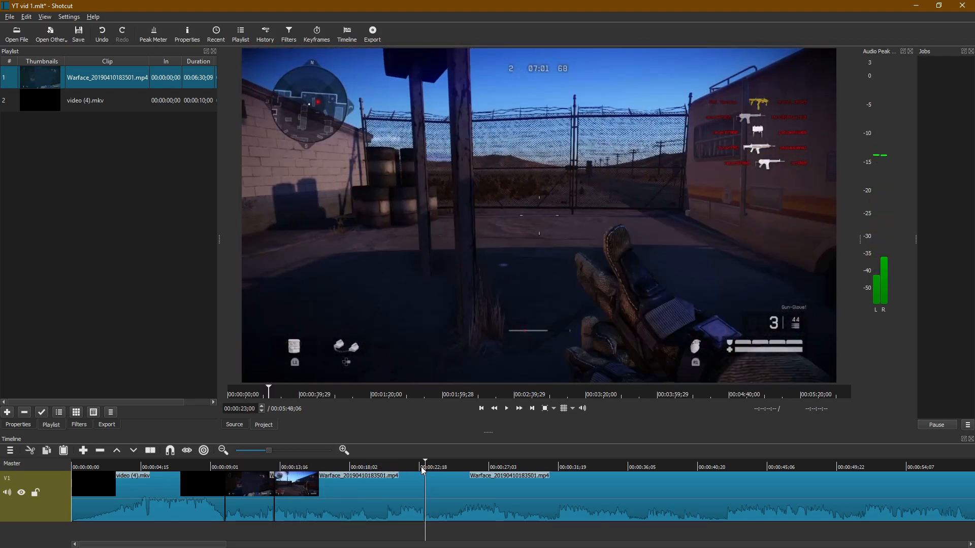
- Remove the Warface segment between the two splits and close its gap
{"action": "left_click", "coordinate": [355, 505]}
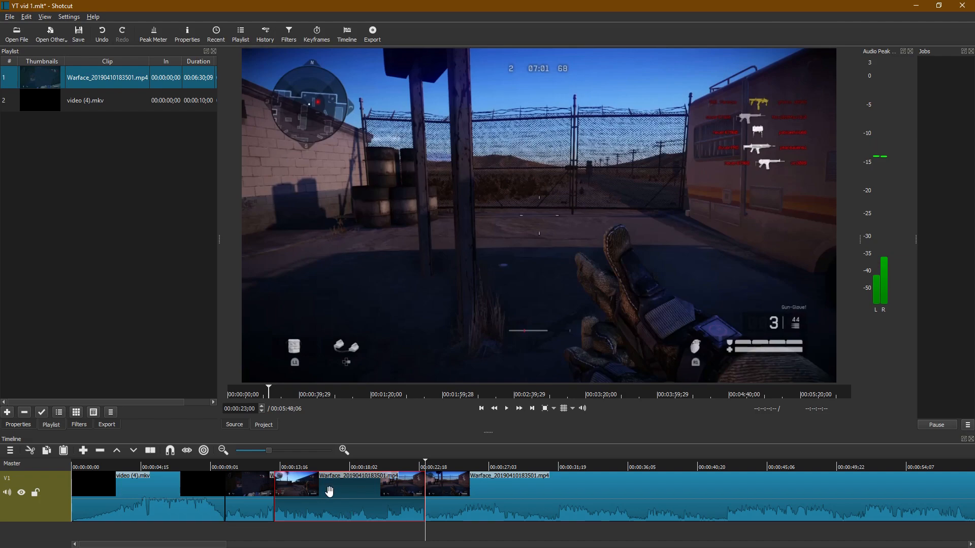
{"action": "right_click", "coordinate": [332, 495]}
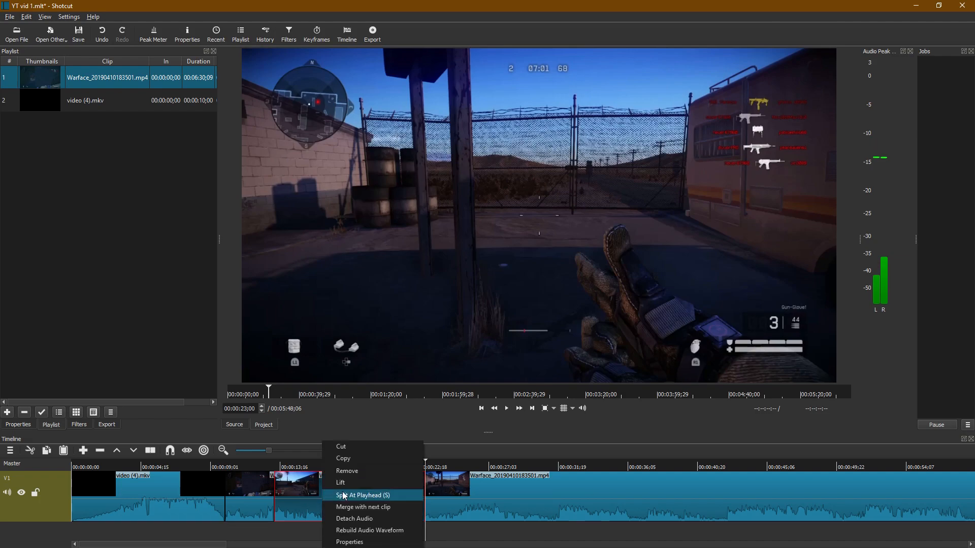
{"action": "left_click", "coordinate": [377, 473]}
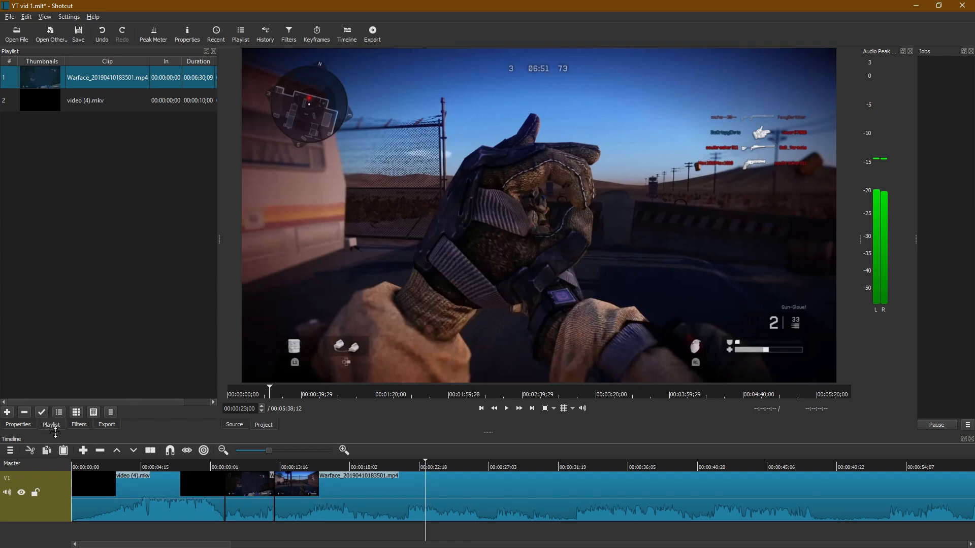
- Browse the video filters and add Fade In Video to the short Warface segment following video (4).mkv
{"action": "left_click", "coordinate": [80, 424]}
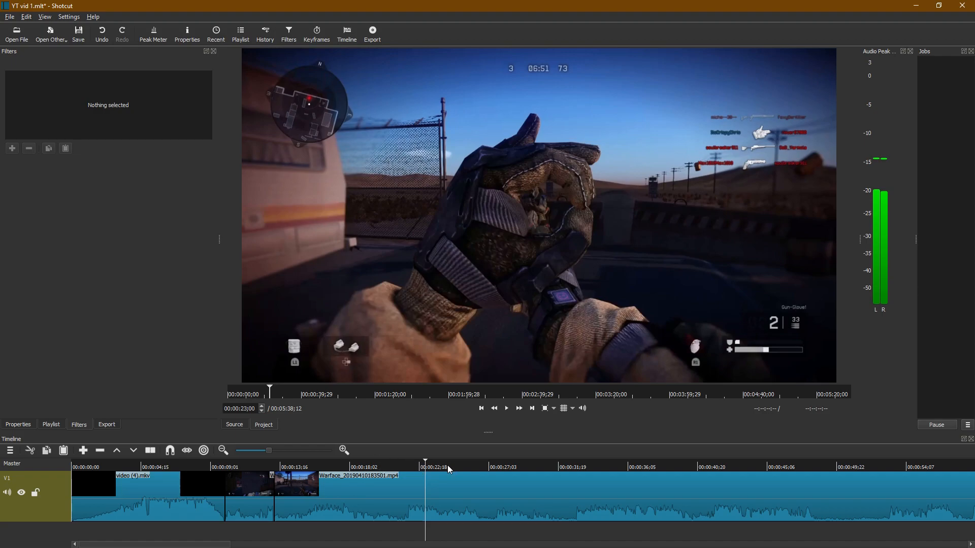
{"action": "left_click", "coordinate": [241, 493]}
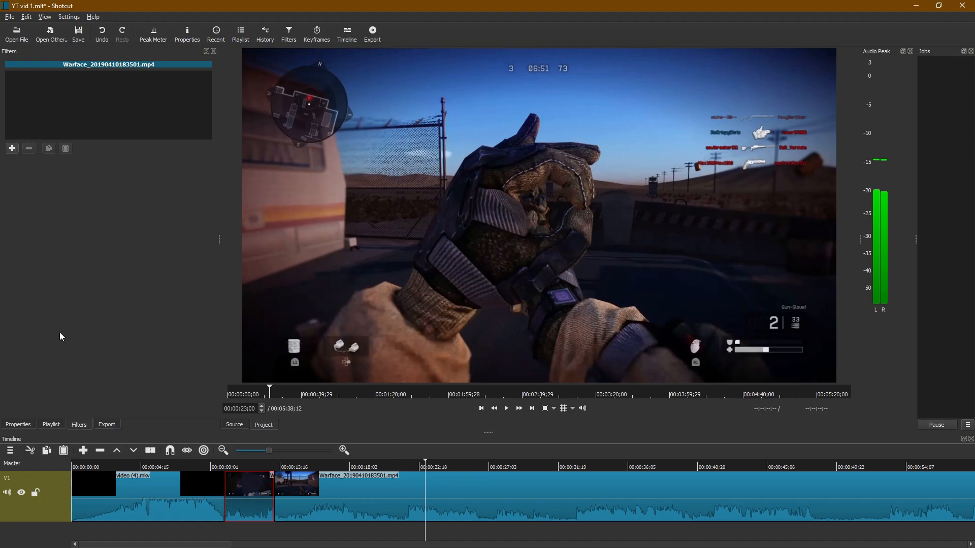
{"action": "left_click", "coordinate": [13, 148]}
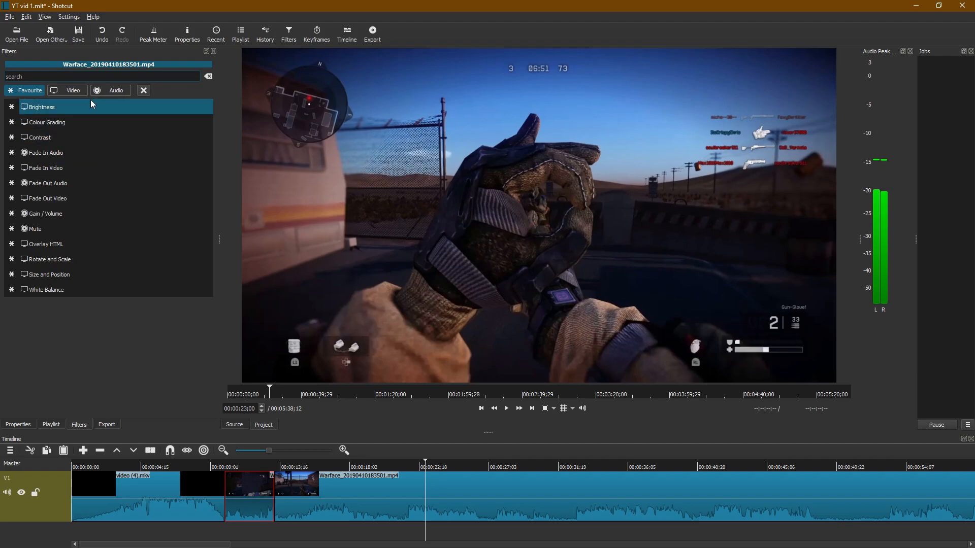
{"action": "left_click", "coordinate": [71, 89]}
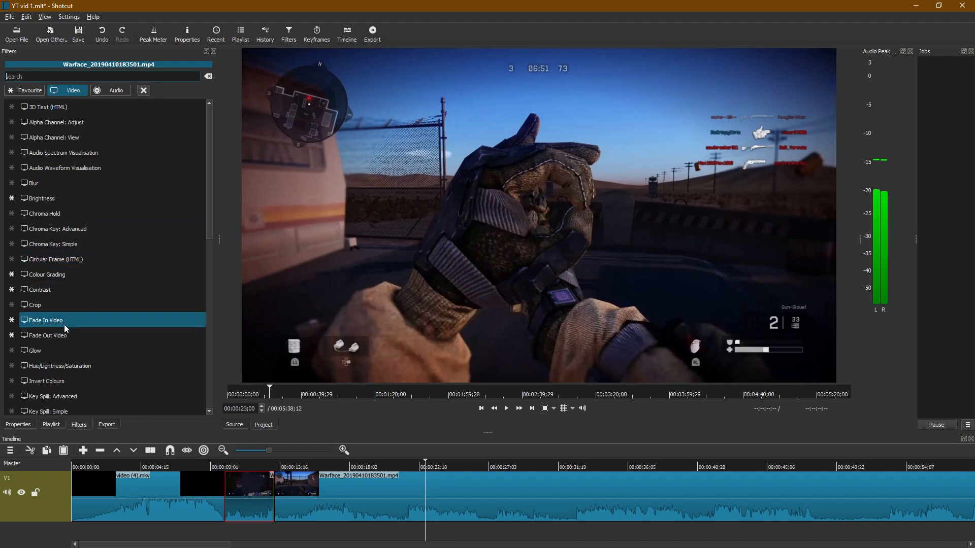
{"action": "scroll", "coordinate": [155, 236], "scroll_direction": "down", "scroll_amount": 7}
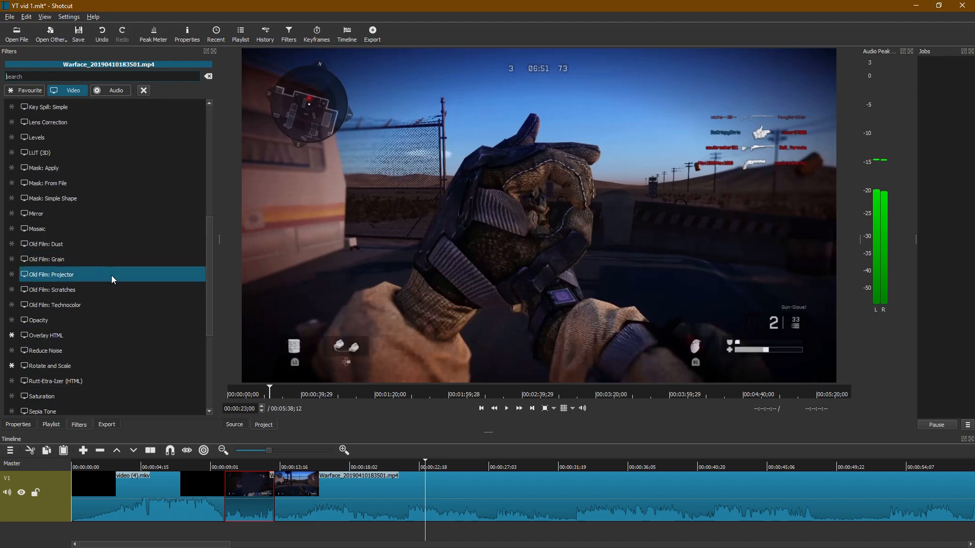
{"action": "scroll", "coordinate": [102, 273], "scroll_direction": "up", "scroll_amount": 4}
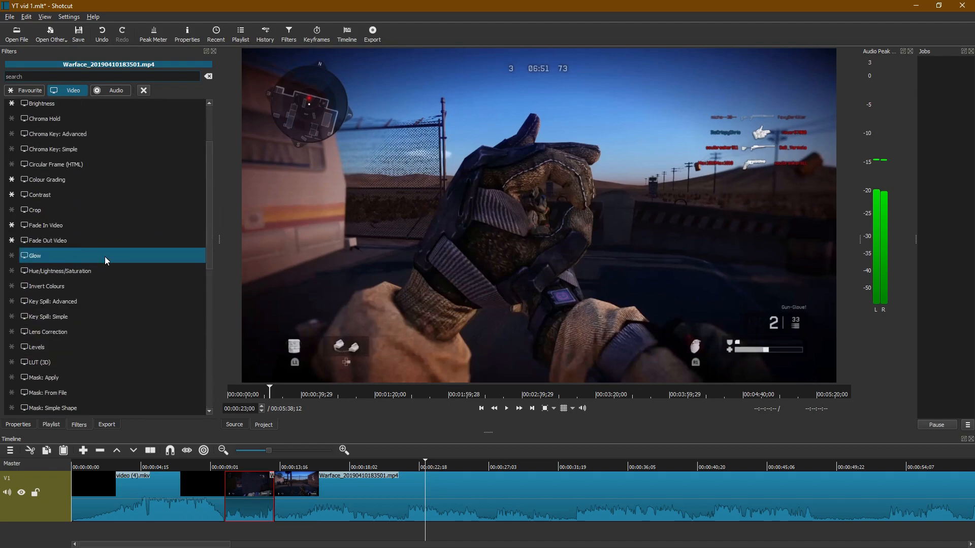
{"action": "scroll", "coordinate": [105, 259], "scroll_direction": "up", "scroll_amount": 3}
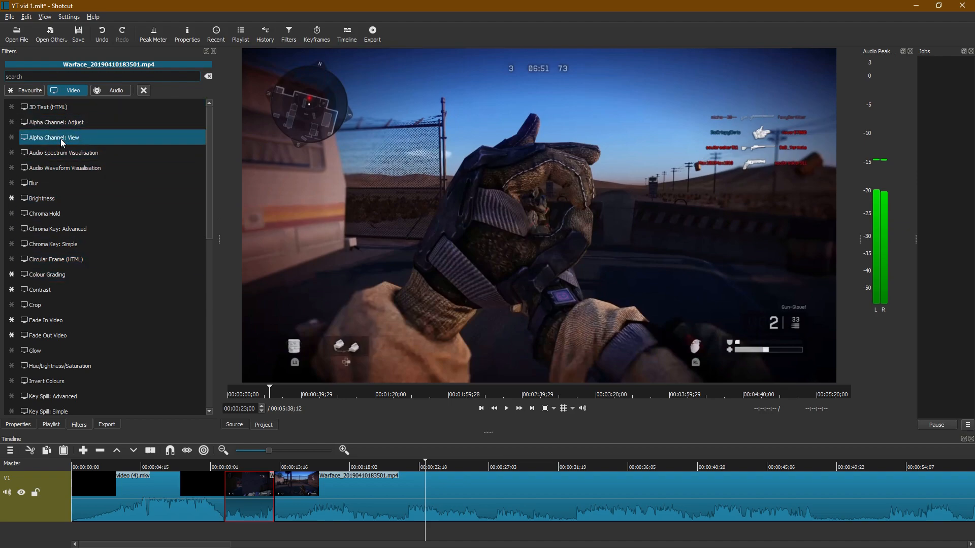
{"action": "scroll", "coordinate": [59, 148], "scroll_direction": "down", "scroll_amount": 2}
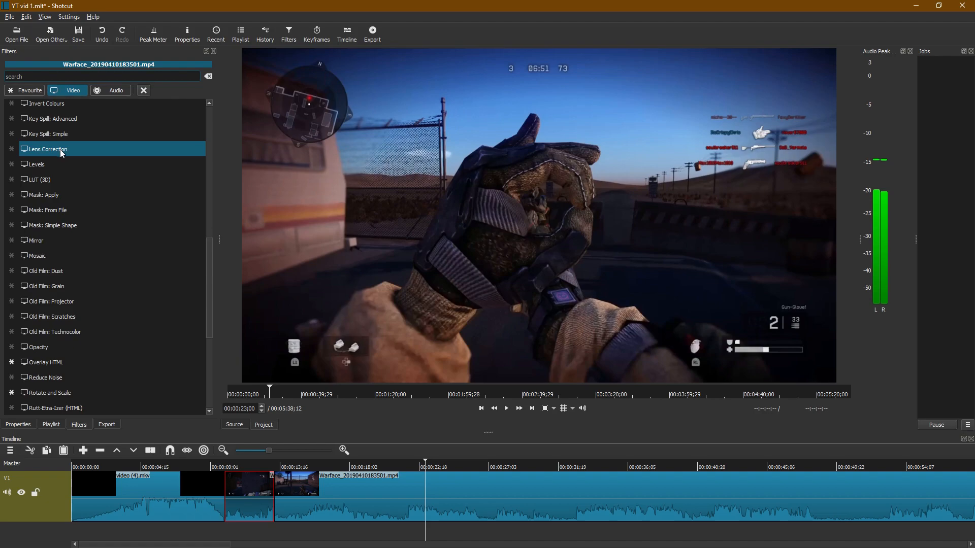
{"action": "scroll", "coordinate": [46, 153], "scroll_direction": "up", "scroll_amount": 2}
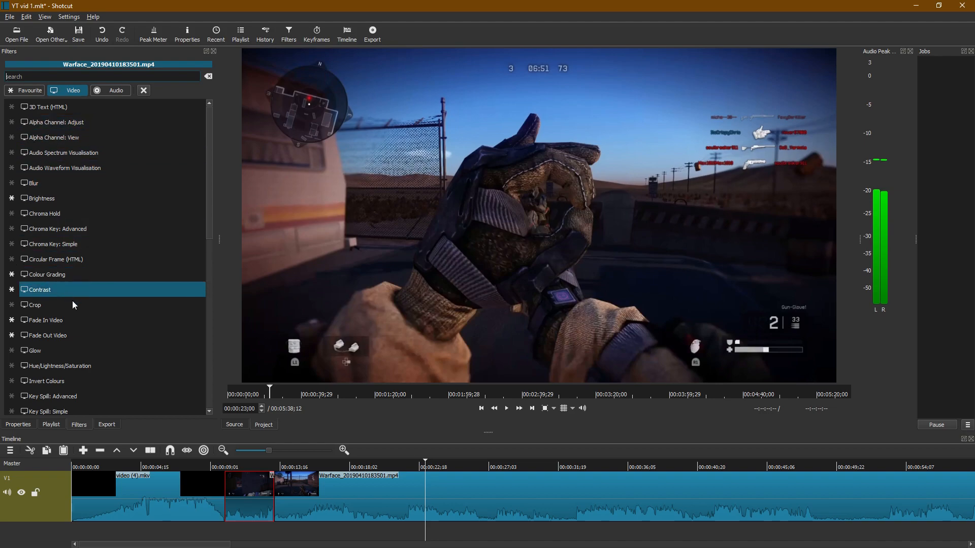
{"action": "left_click", "coordinate": [52, 320]}
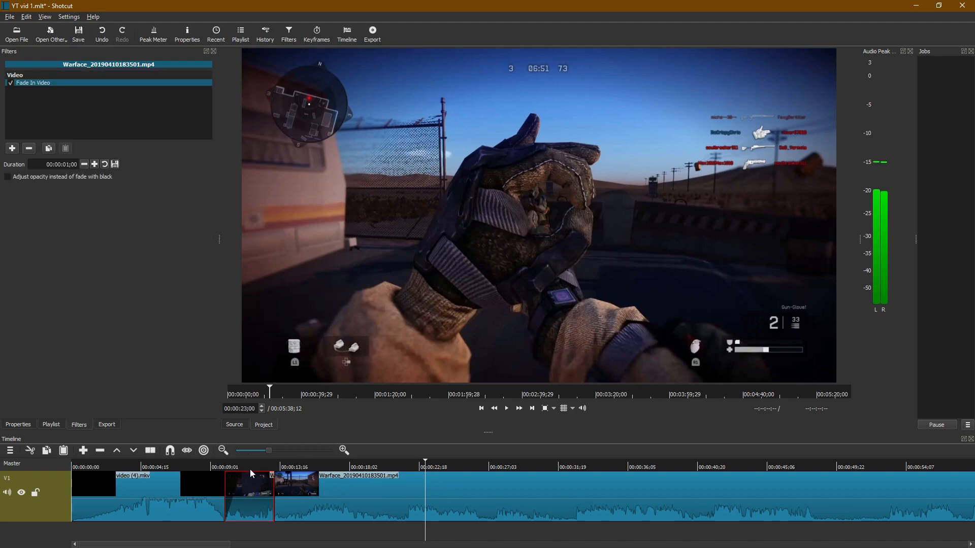
- Play back the start of the short Warface segment to preview its fade-in
{"action": "left_click_drag", "start_coordinate": [427, 462], "coordinate": [224, 482]}
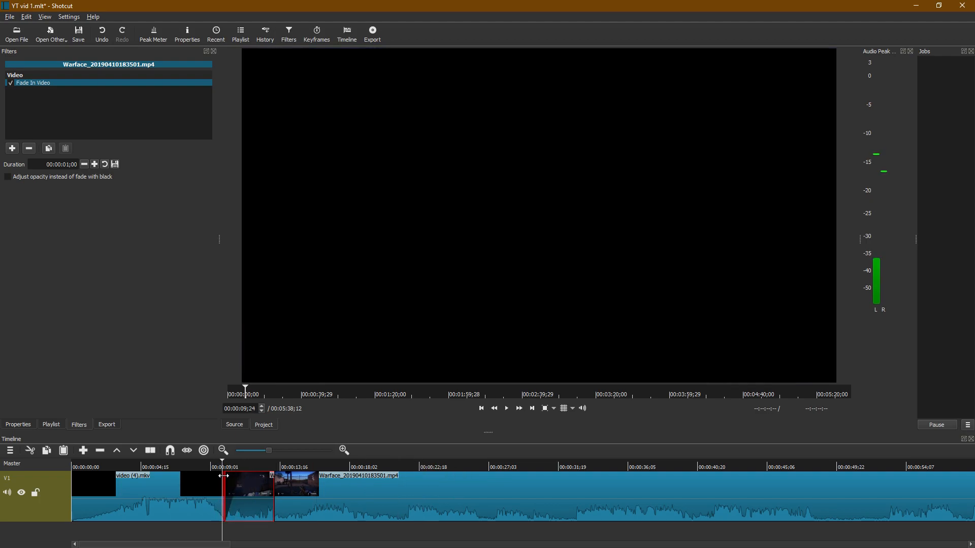
{"action": "key", "text": "space"}
{"action": "key", "text": "space"}
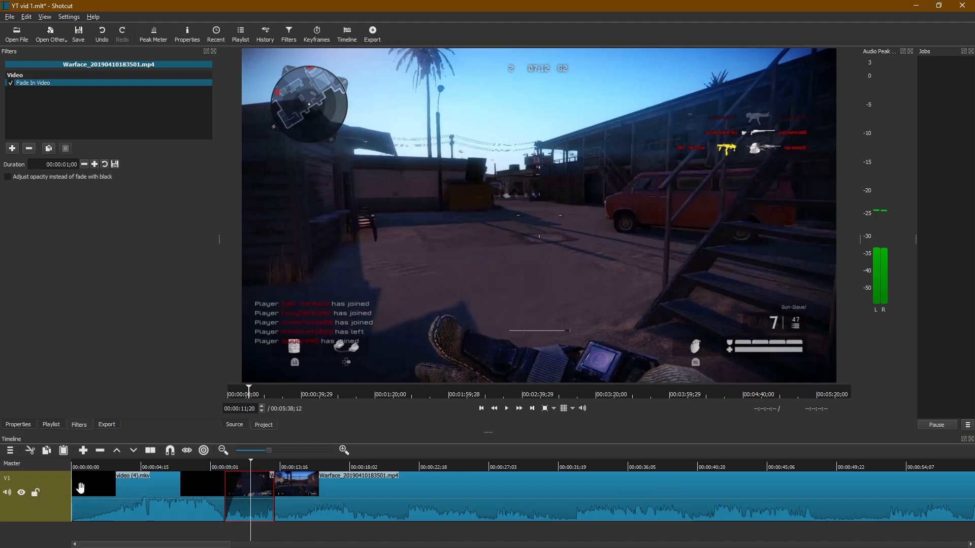
- Add an audio track below the video track in the timeline
{"action": "right_click", "coordinate": [35, 470]}
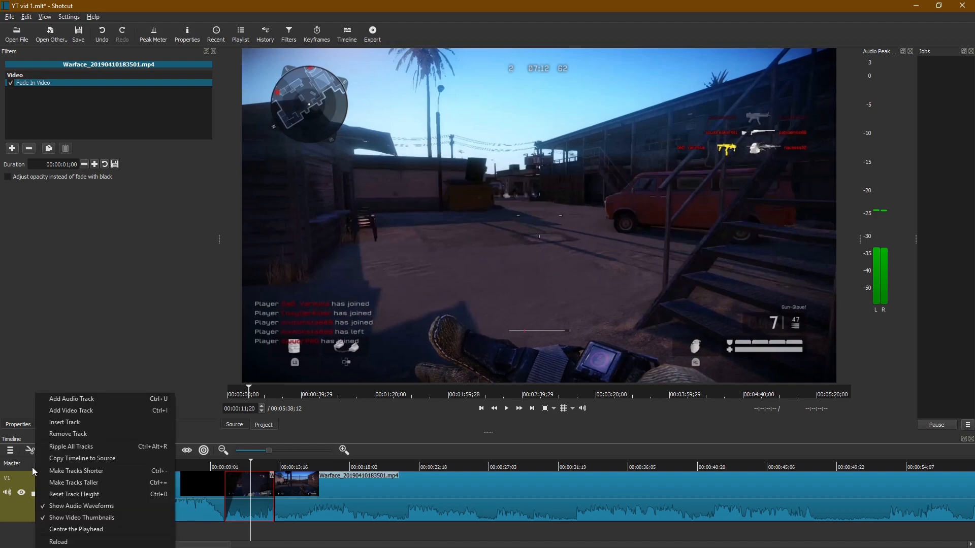
{"action": "left_click", "coordinate": [132, 351]}
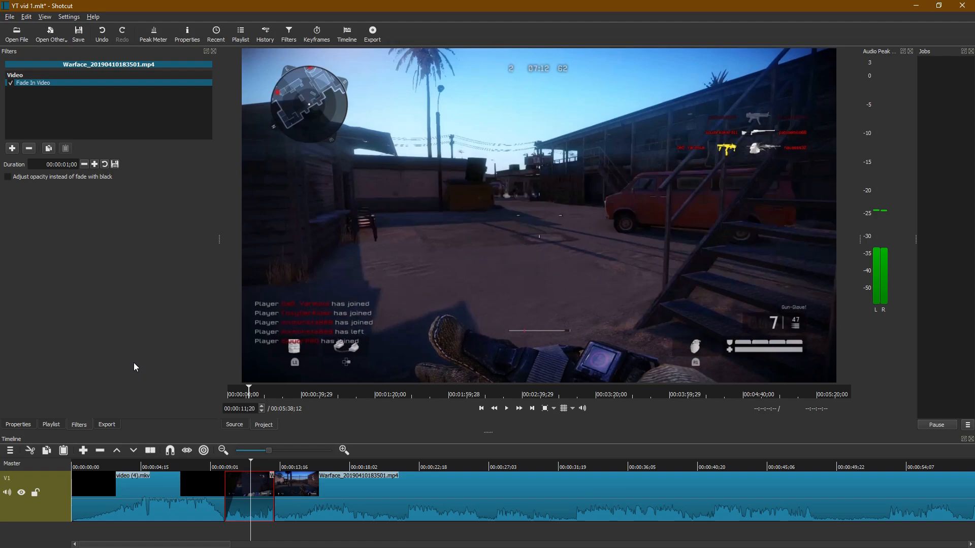
{"action": "right_click", "coordinate": [43, 464]}
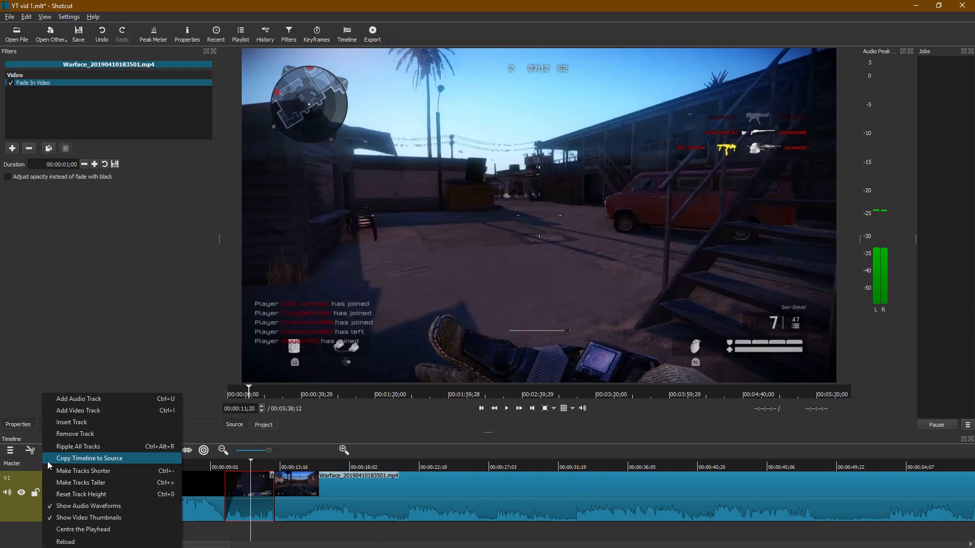
{"action": "left_click", "coordinate": [81, 399]}
{"action": "right_click", "coordinate": [39, 462]}
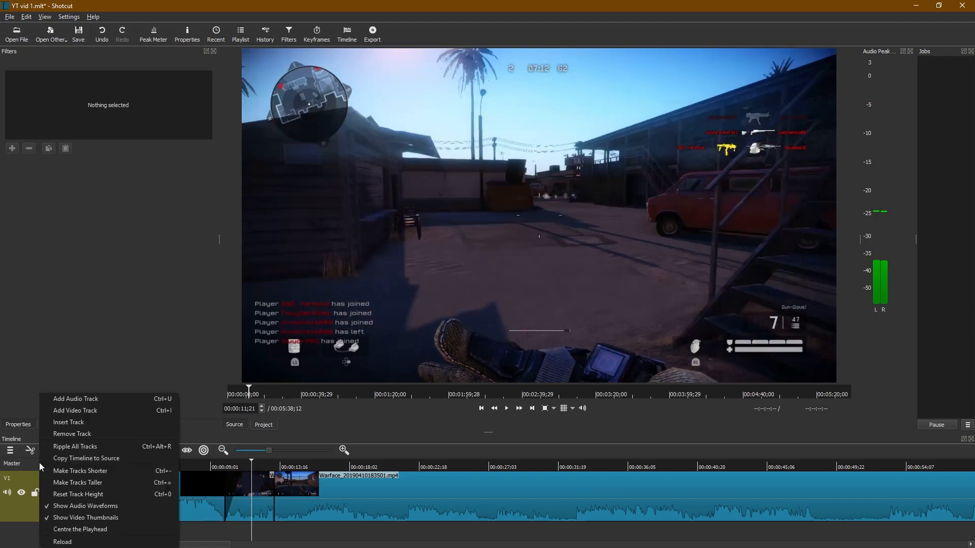
{"action": "left_click", "coordinate": [82, 399]}
{"action": "scroll", "coordinate": [96, 523], "scroll_direction": "down", "scroll_amount": 1}
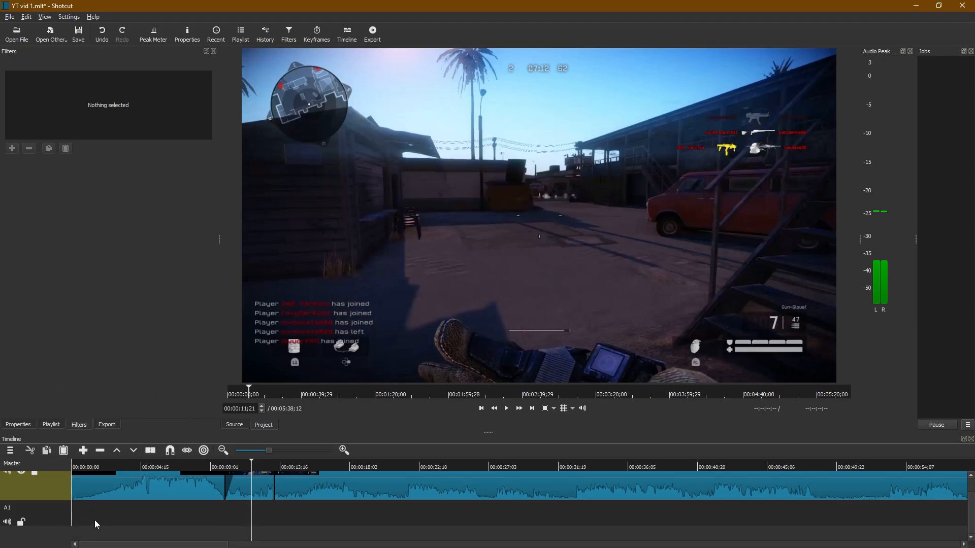
- Import video (7).mkv into the playlist as a third item
{"action": "left_click", "coordinate": [78, 507]}
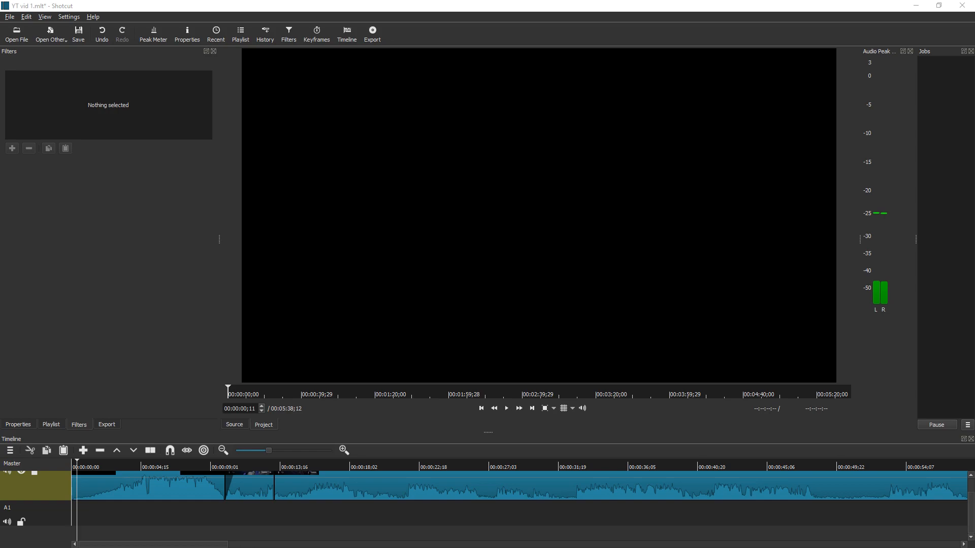
{"action": "left_click", "coordinate": [53, 425]}
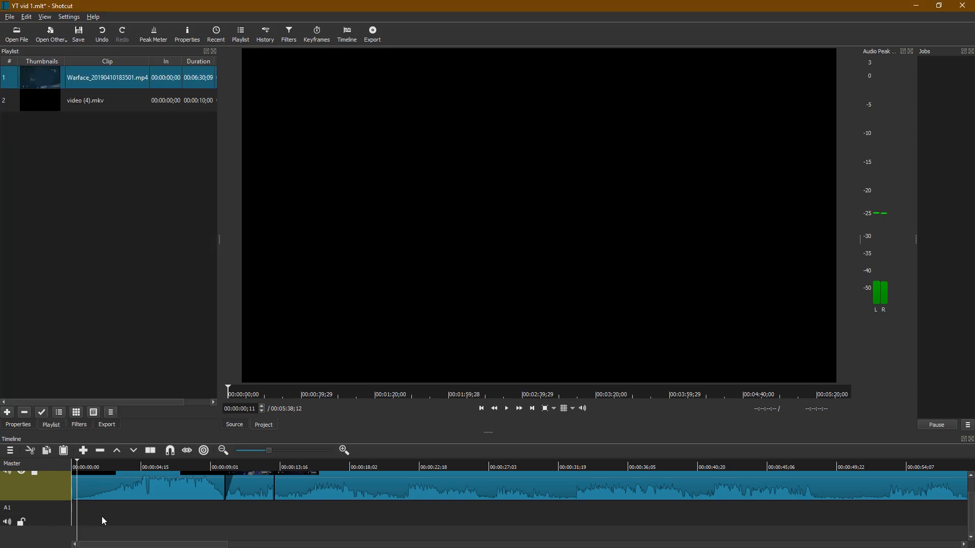
{"action": "left_click_drag", "start_coordinate": [0, 287], "coordinate": [99, 153]}
{"action": "left_click", "coordinate": [51, 127]}
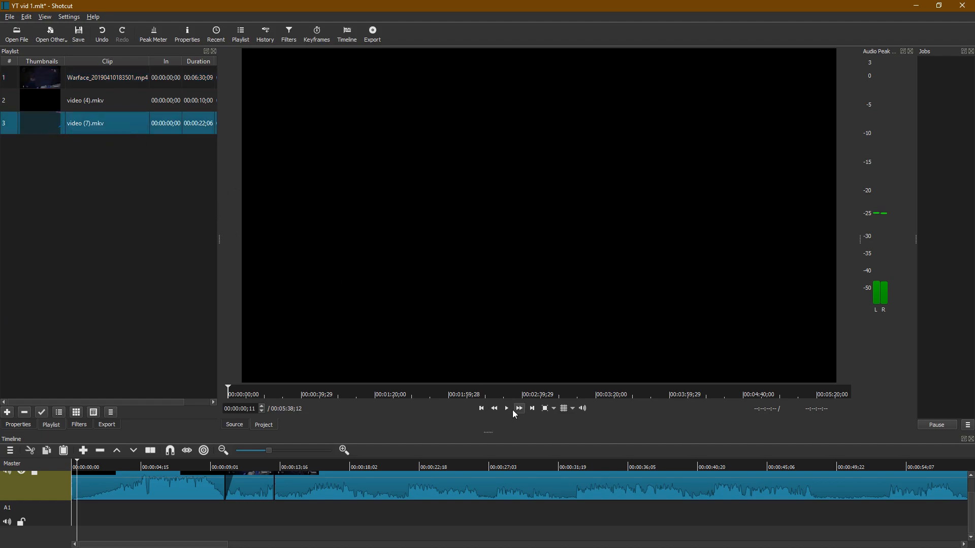
- Place video (7).mkv on audio track A1 starting at about 2 seconds and play it back from its start
{"action": "left_click_drag", "start_coordinate": [43, 122], "coordinate": [106, 505]}
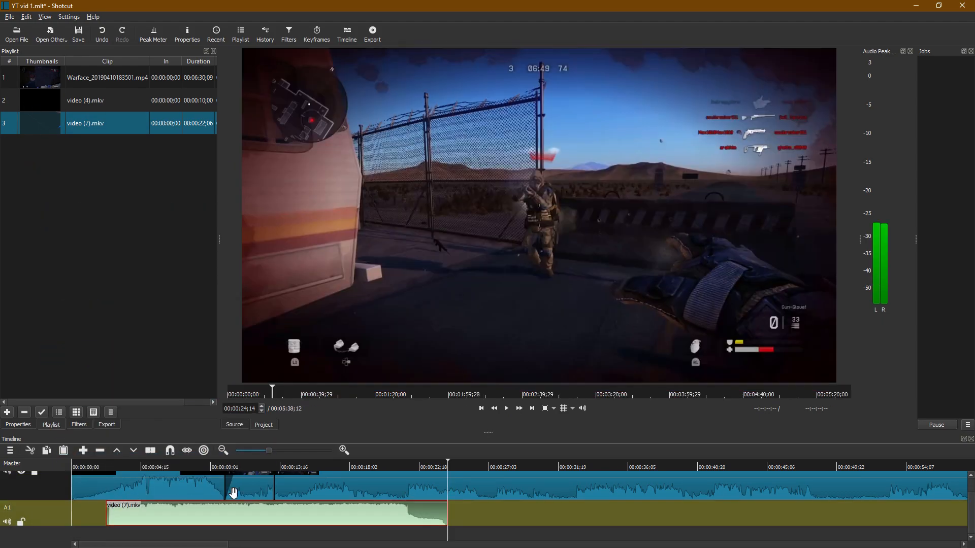
{"action": "left_click_drag", "start_coordinate": [447, 468], "coordinate": [107, 468]}
{"action": "key", "text": "space"}
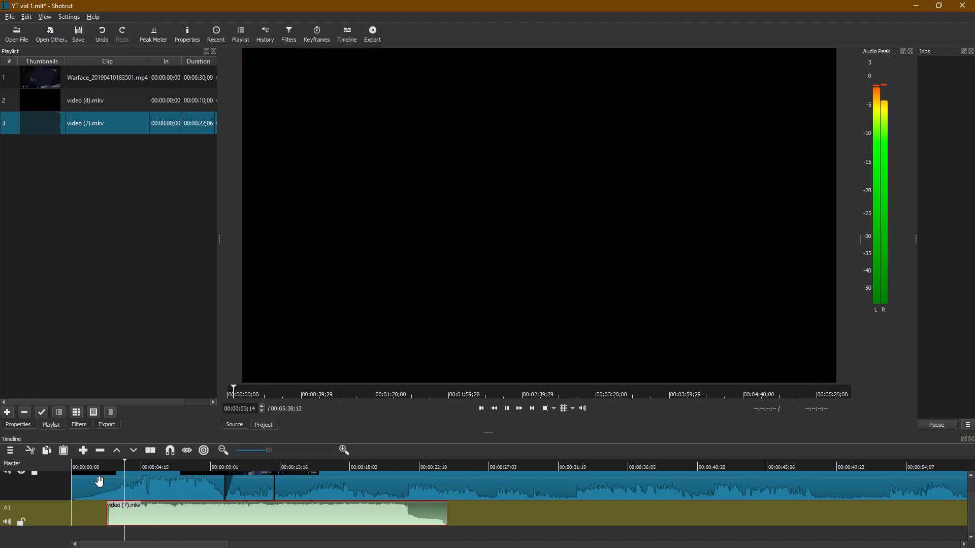
{"action": "key", "text": "space"}
- Remove the video (7).mkv clip from audio track A1
{"action": "right_click", "coordinate": [181, 516]}
{"action": "left_click", "coordinate": [210, 497]}
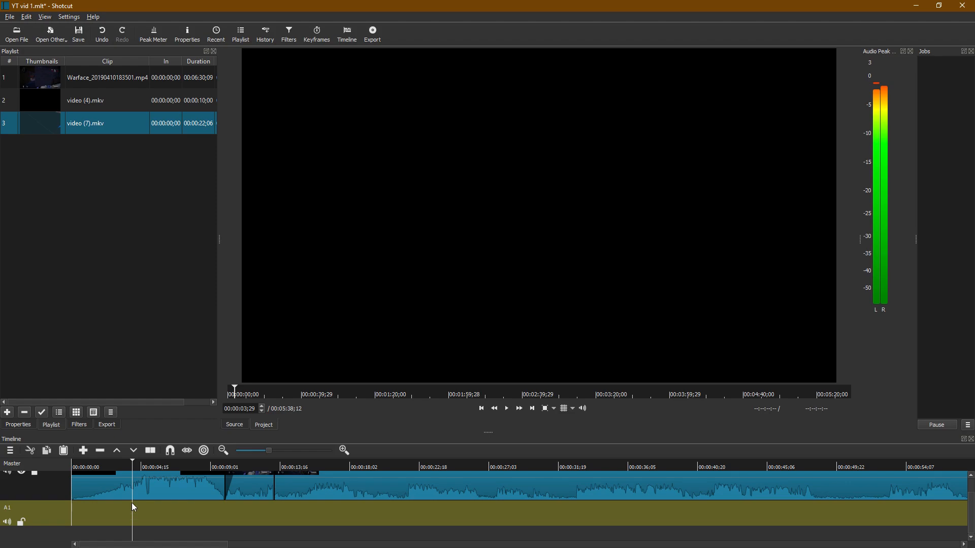
{"action": "scroll", "coordinate": [129, 502], "scroll_direction": "up", "scroll_amount": 1}
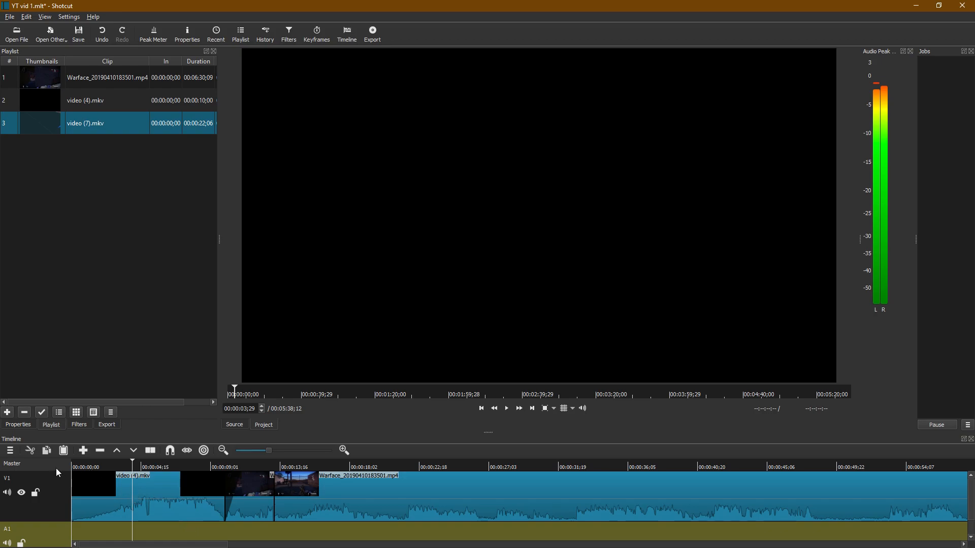
{"action": "right_click", "coordinate": [56, 468]}
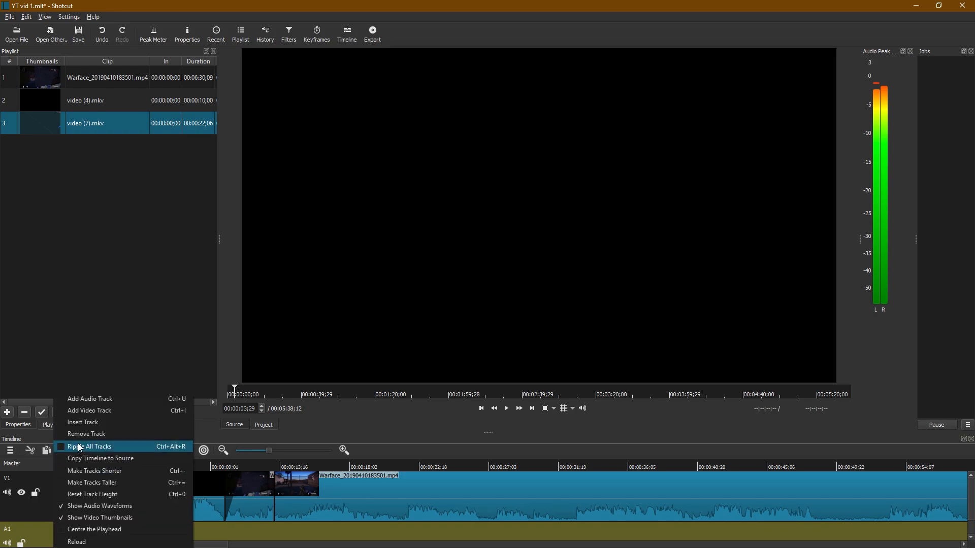
{"action": "left_click", "coordinate": [128, 353]}
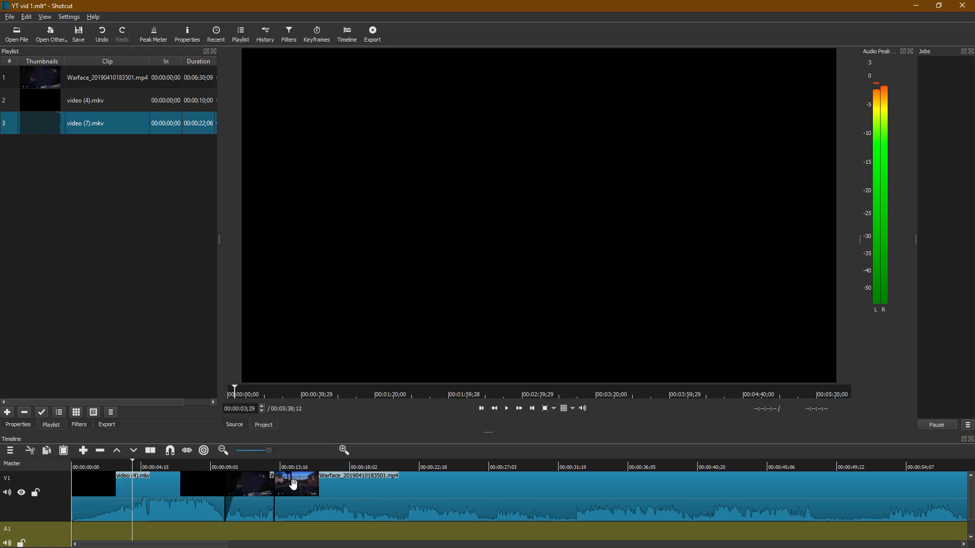
{"action": "scroll", "coordinate": [193, 500], "scroll_direction": "down", "scroll_amount": 1}
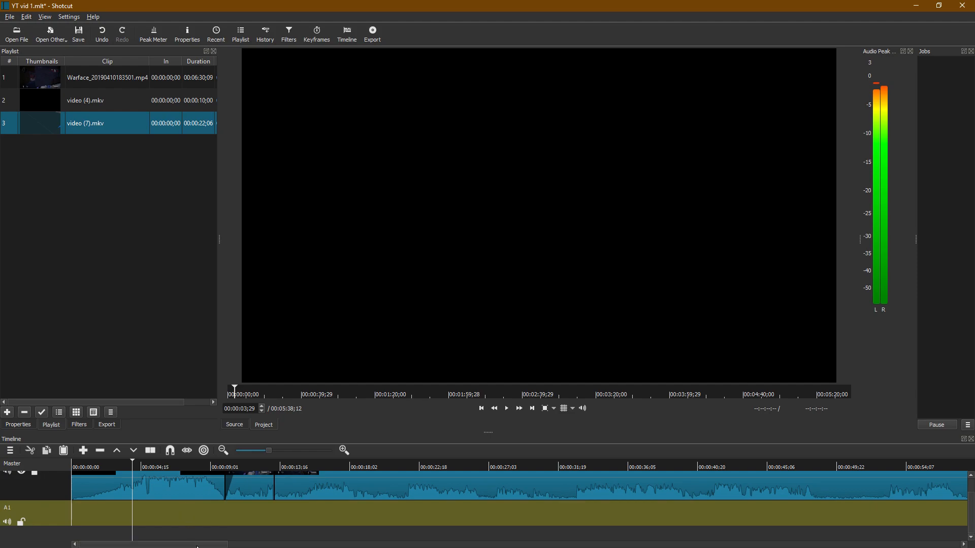
{"action": "scroll", "coordinate": [369, 487], "scroll_direction": "up", "scroll_amount": 1}
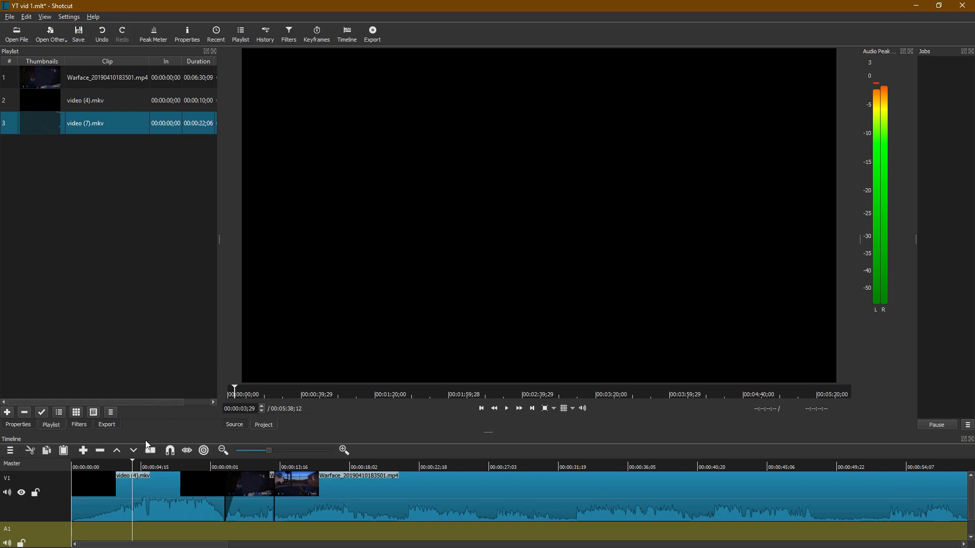
- Show the advanced export settings and set the video resolution to 1920 x 1080
{"action": "left_click", "coordinate": [107, 427]}
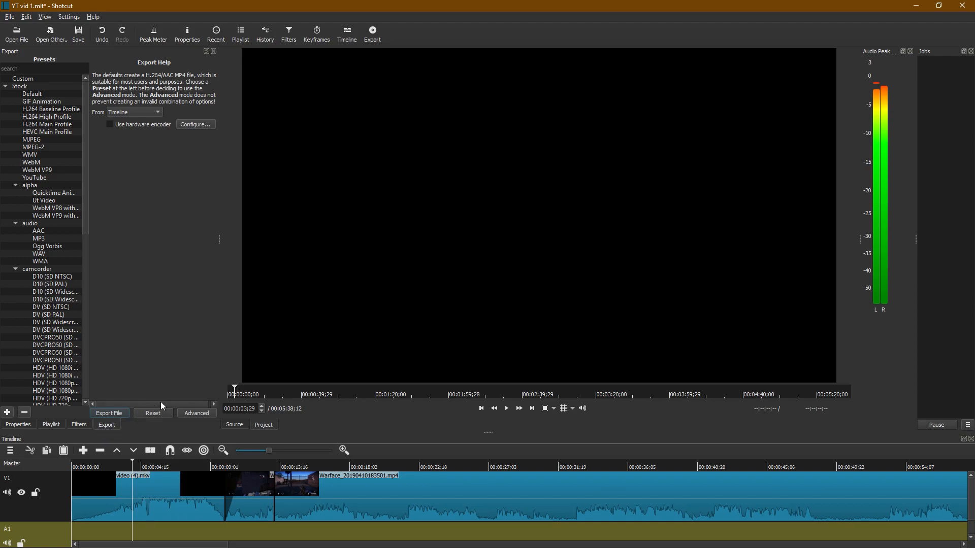
{"action": "left_click", "coordinate": [197, 413]}
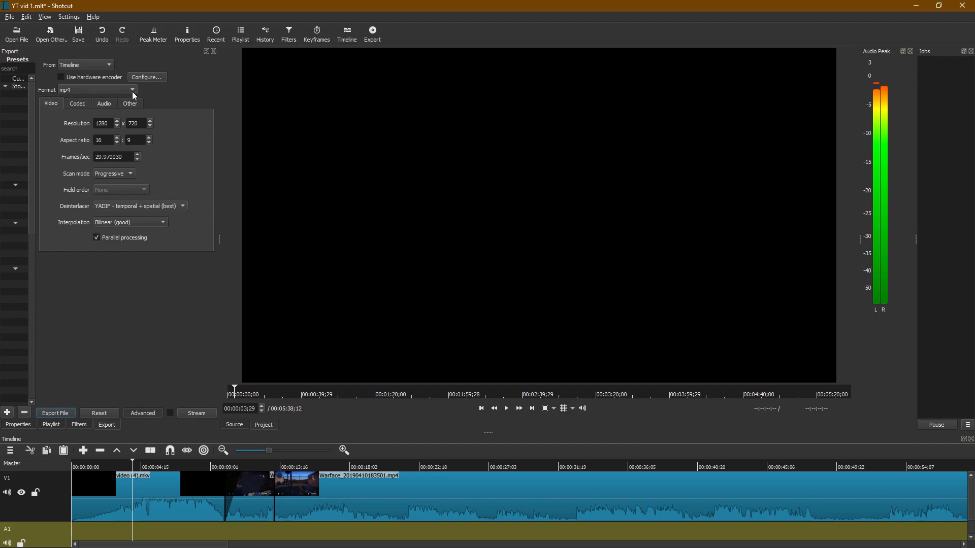
{"action": "double_click", "coordinate": [109, 123]}
{"action": "type", "text": "1920"}
{"action": "key", "text": "Tab"}
- Set the export frame rate to 60 frames per second
{"action": "double_click", "coordinate": [119, 157]}
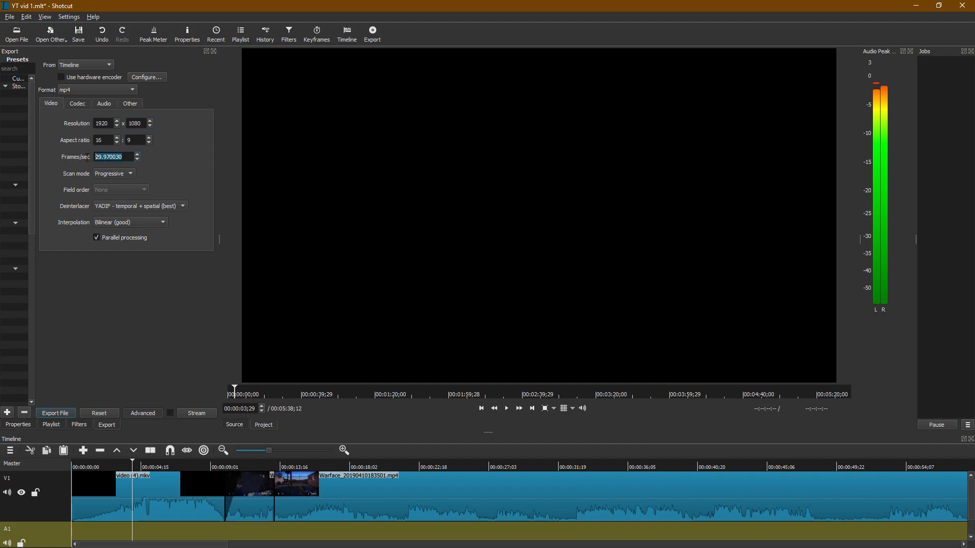
{"action": "key", "text": "BackSpace"}
{"action": "type", "text": "60"}
{"action": "key", "text": "Return"}
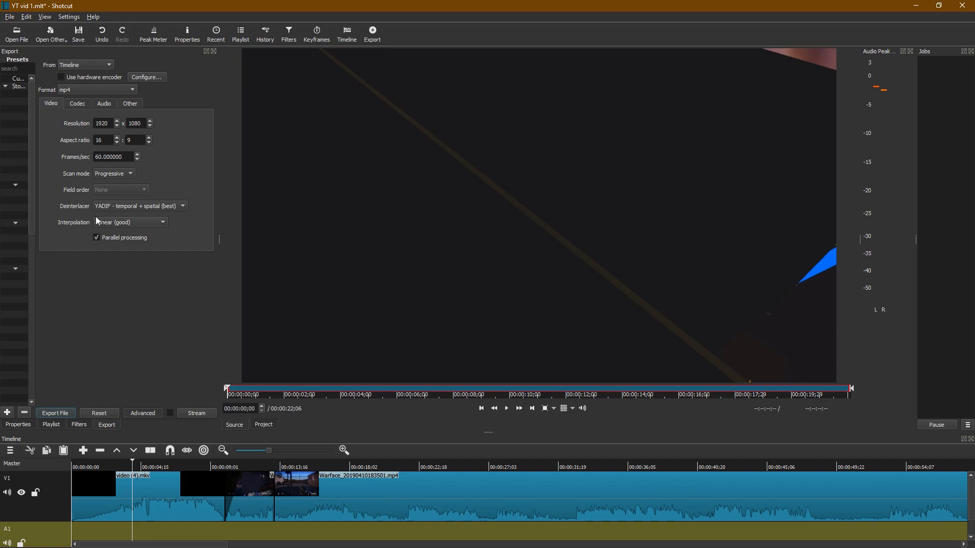
- Review the codec quality setting and the list of available export formats
{"action": "left_click", "coordinate": [75, 102]}
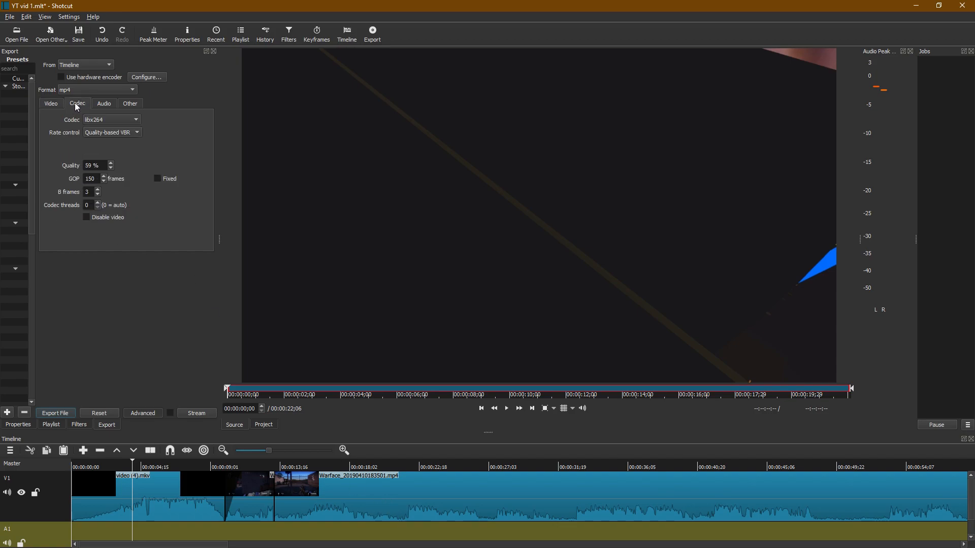
{"action": "left_click_drag", "start_coordinate": [93, 166], "coordinate": [81, 167]}
{"action": "left_click", "coordinate": [51, 103]}
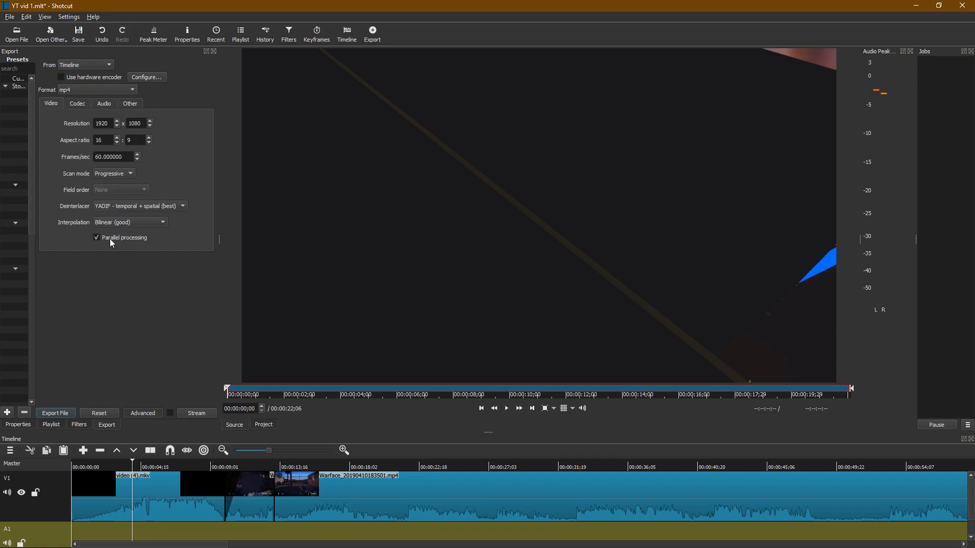
{"action": "left_click", "coordinate": [69, 90]}
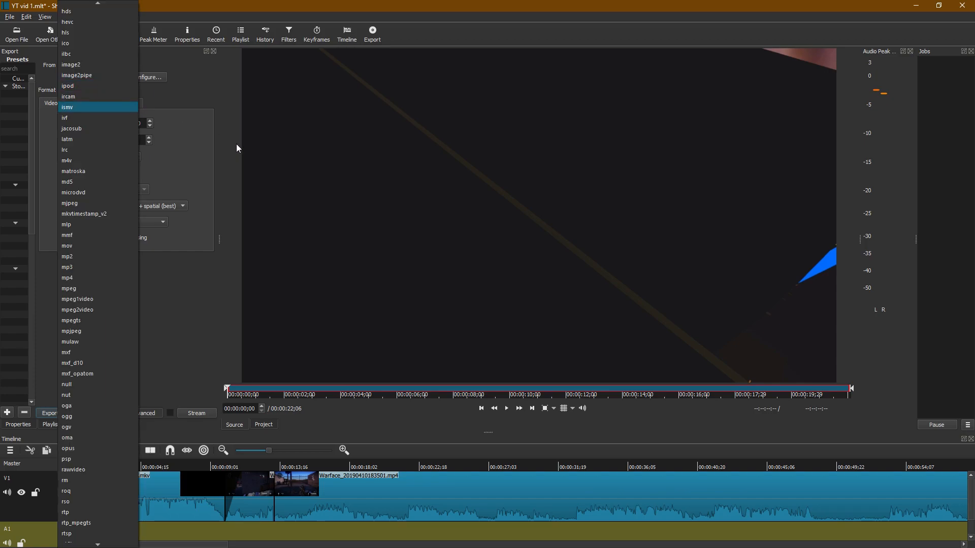
{"action": "left_click", "coordinate": [167, 157]}
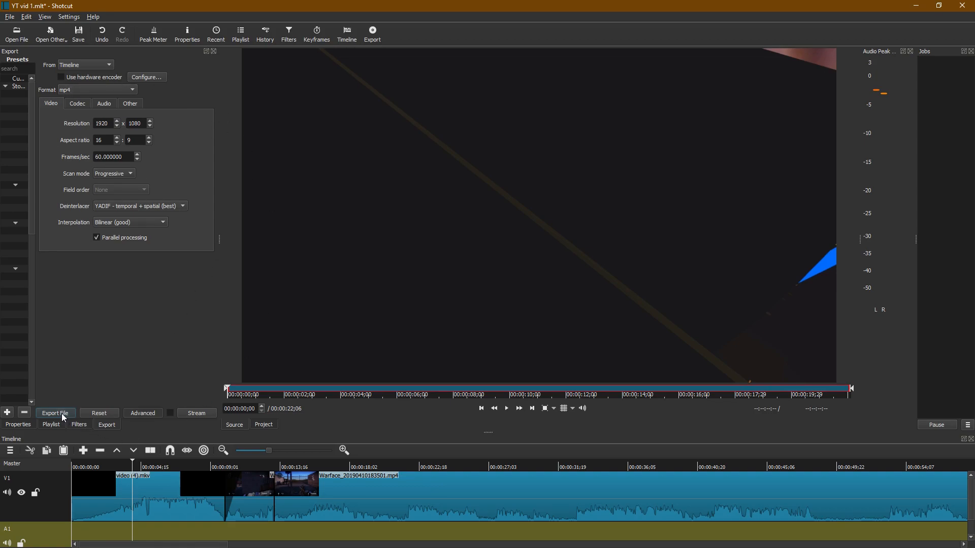
- Split the long Warface clip at about 00:00:25;18 and remove the part after the split
{"action": "left_click_drag", "start_coordinate": [153, 545], "coordinate": [179, 545]}
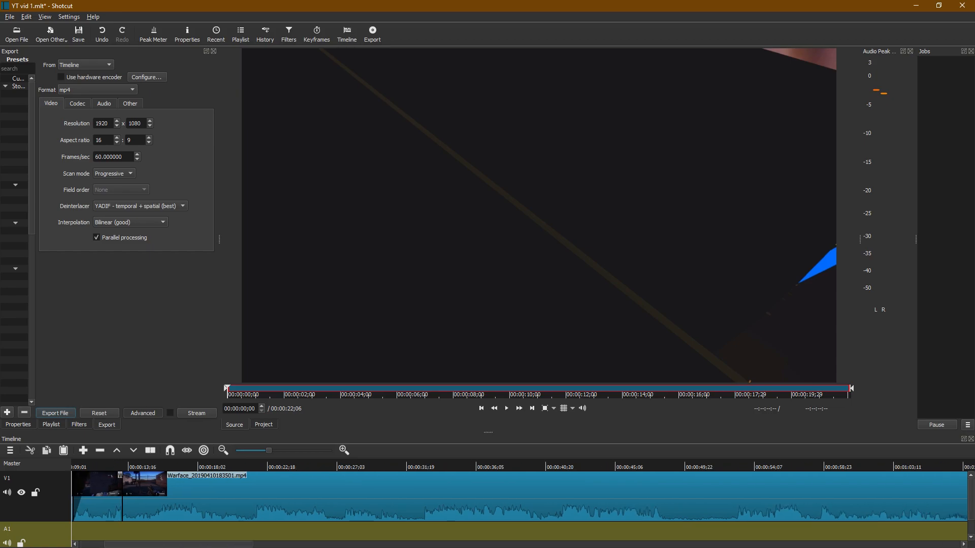
{"action": "left_click_drag", "start_coordinate": [311, 489], "coordinate": [314, 489]}
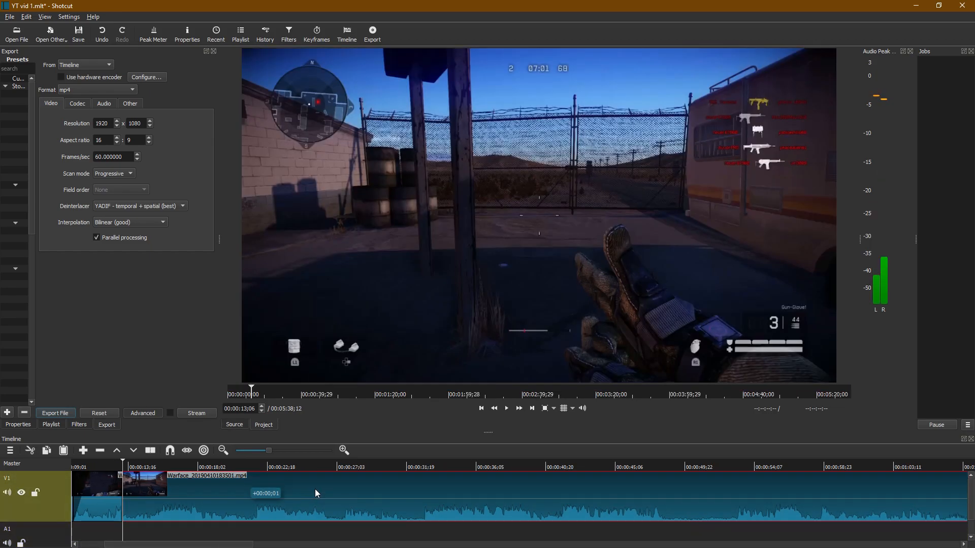
{"action": "left_click", "coordinate": [313, 464]}
{"action": "key", "text": "s"}
{"action": "right_click", "coordinate": [364, 494]}
{"action": "left_click", "coordinate": [392, 483]}
- Export the timeline as an mp4 file named YT vid 1 in the Videos folder
{"action": "left_click_drag", "start_coordinate": [465, 466], "coordinate": [75, 482]}
{"action": "left_click", "coordinate": [55, 412]}
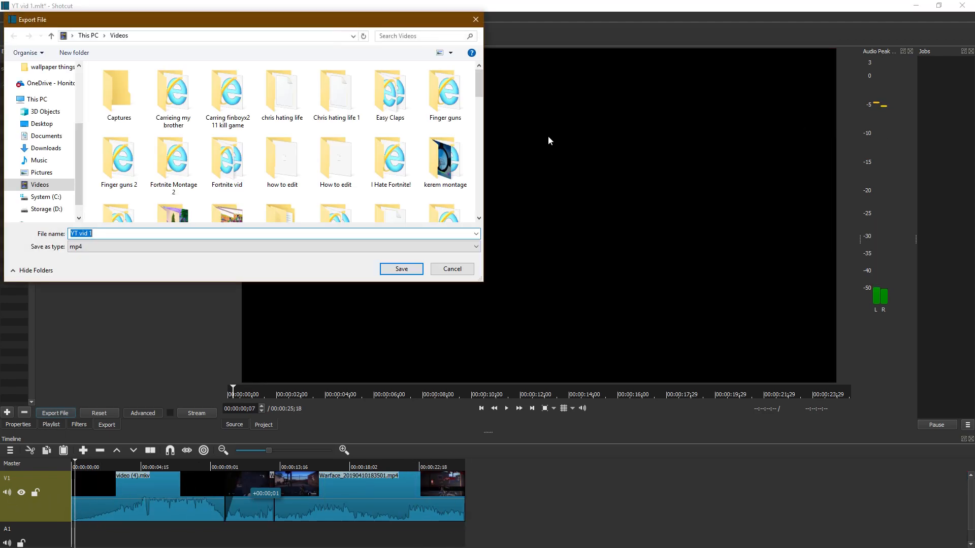
{"action": "left_click", "coordinate": [401, 268]}
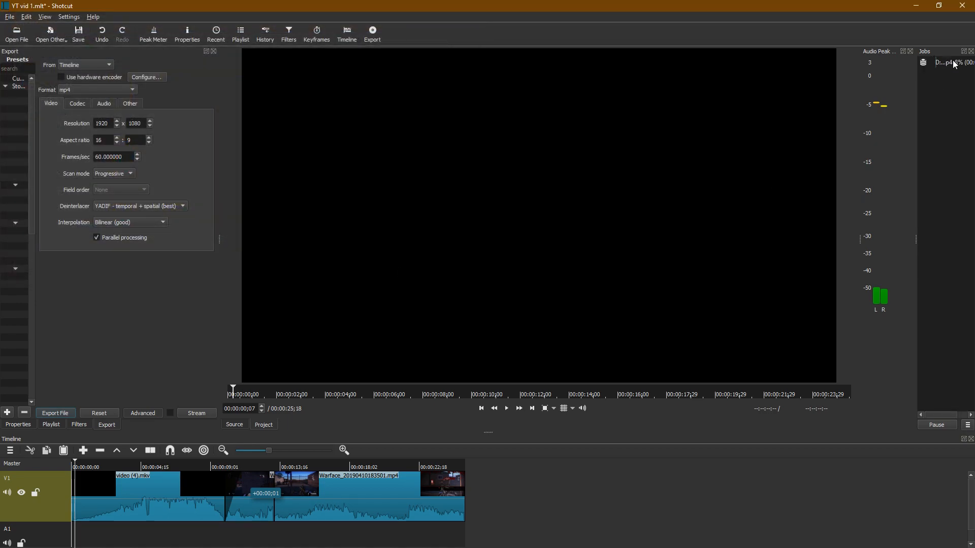